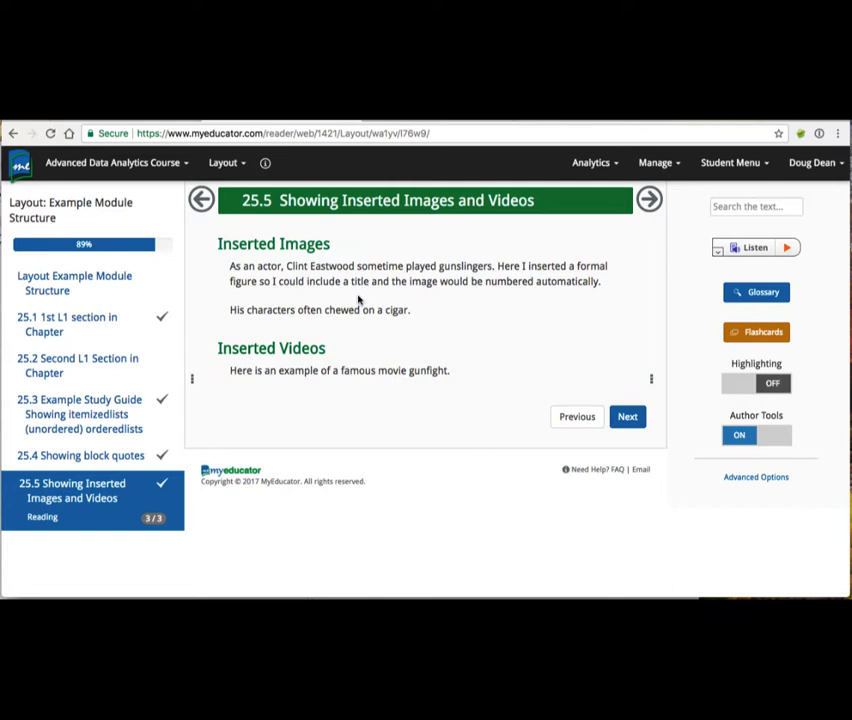
Step: Try to insert an image in the gap between the two Inserted Images paragraphs
right_click(358, 299)
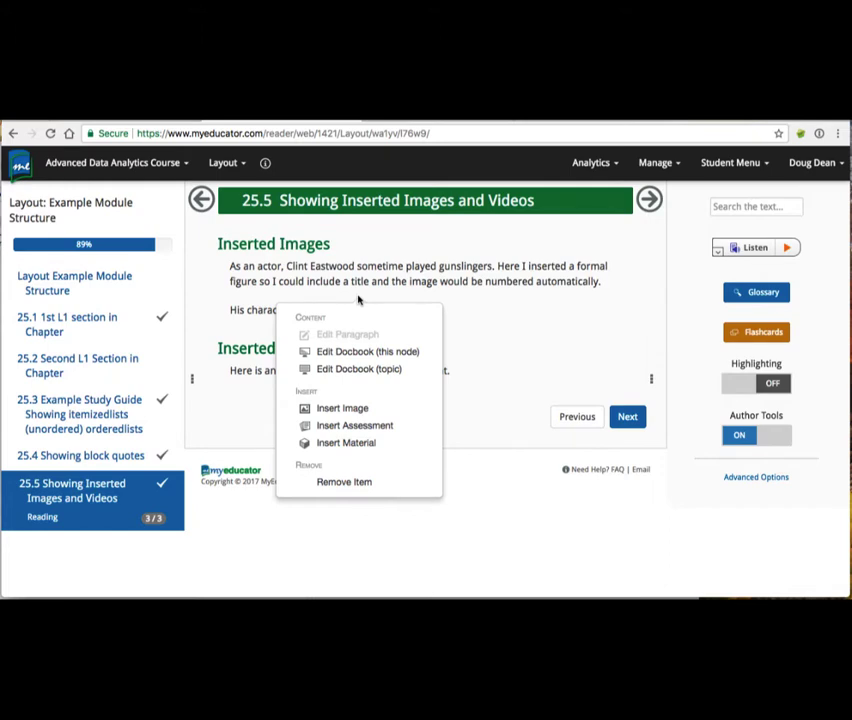
left_click(355, 409)
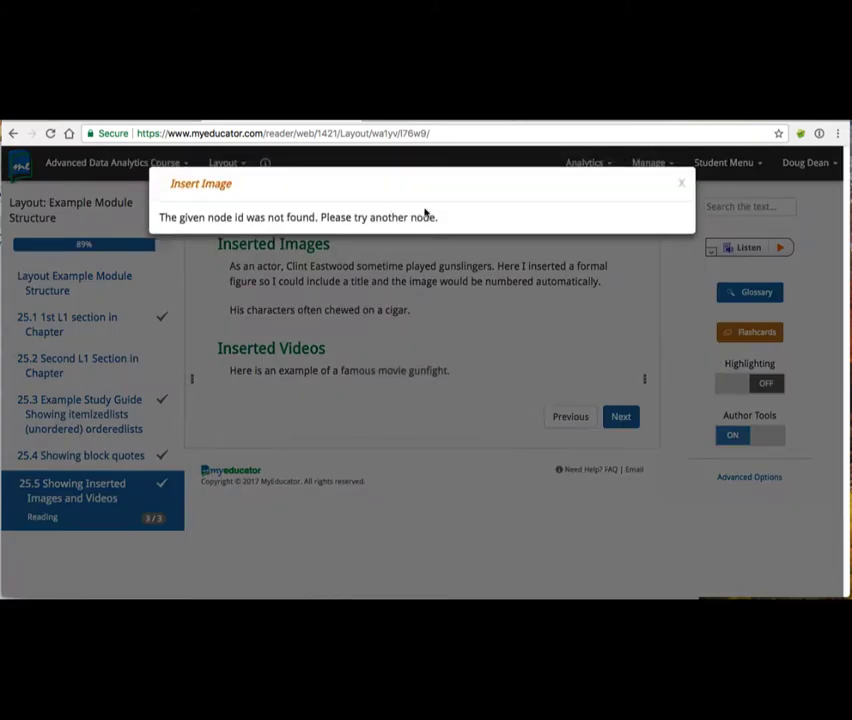
left_click(681, 184)
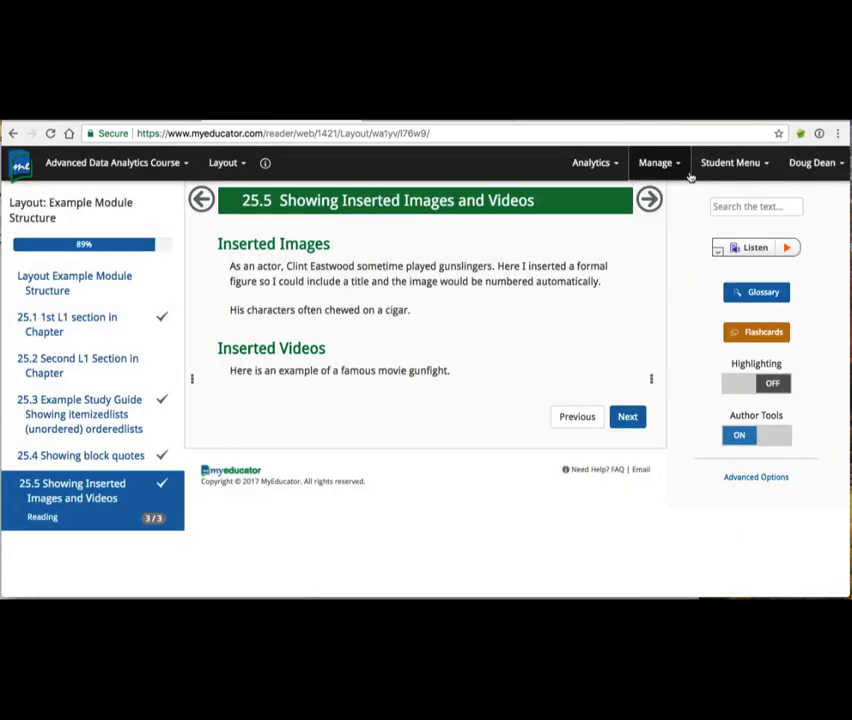
Step: Start inserting an image after the first paragraph under Inserted Images
right_click(607, 287)
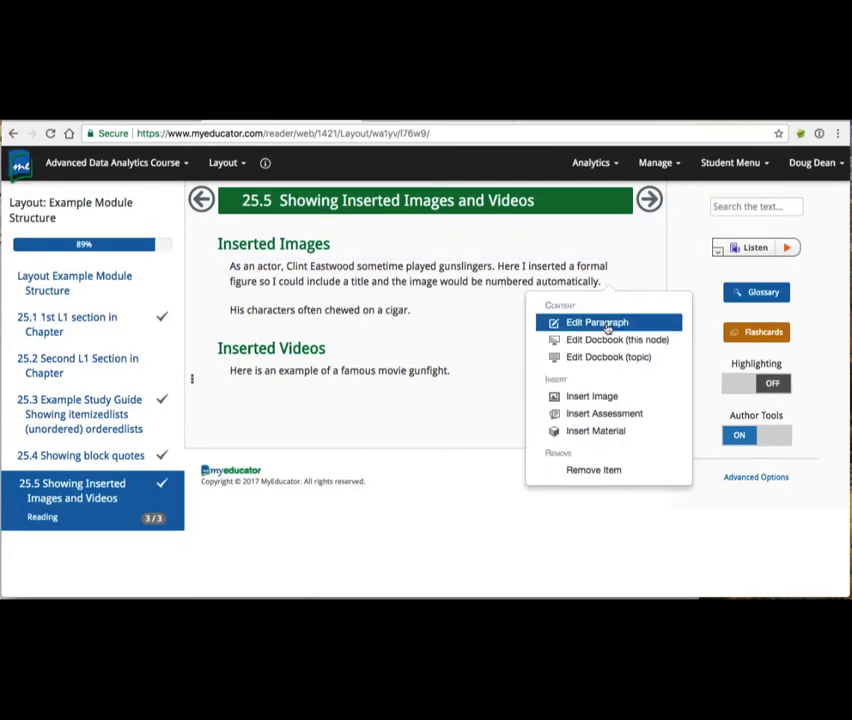
left_click(603, 398)
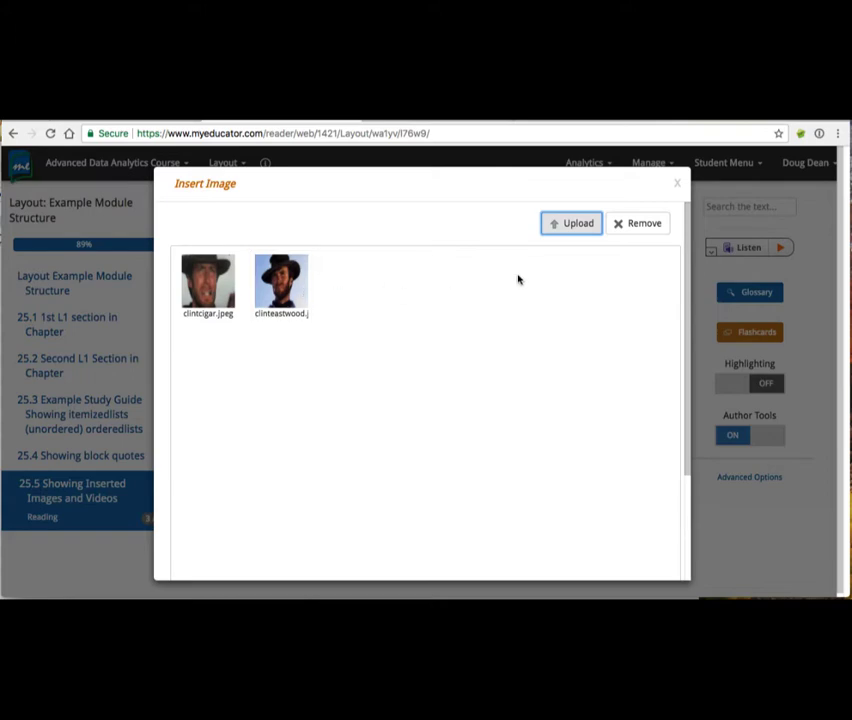
left_click(558, 224)
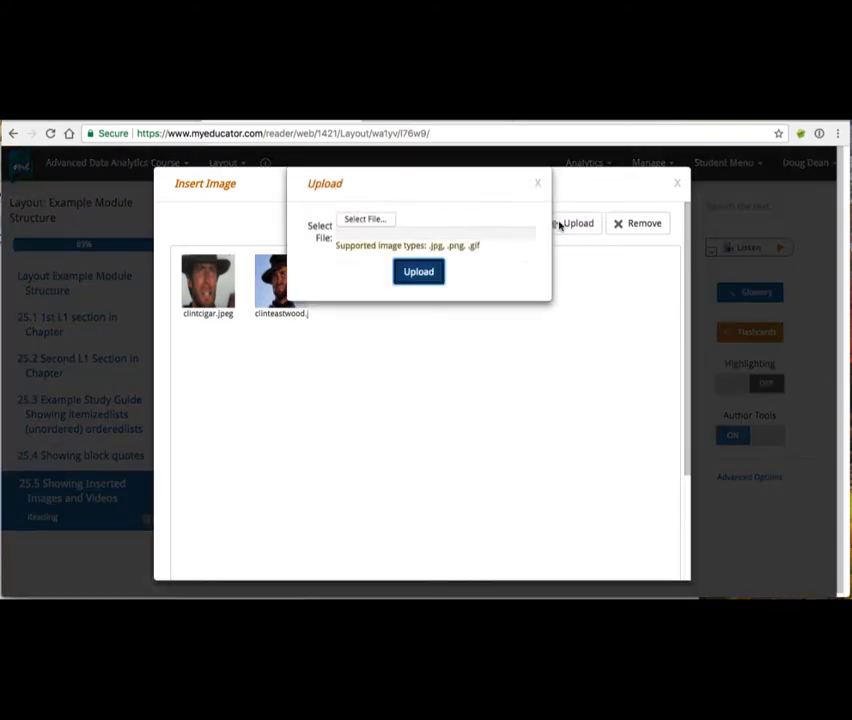
left_click(366, 221)
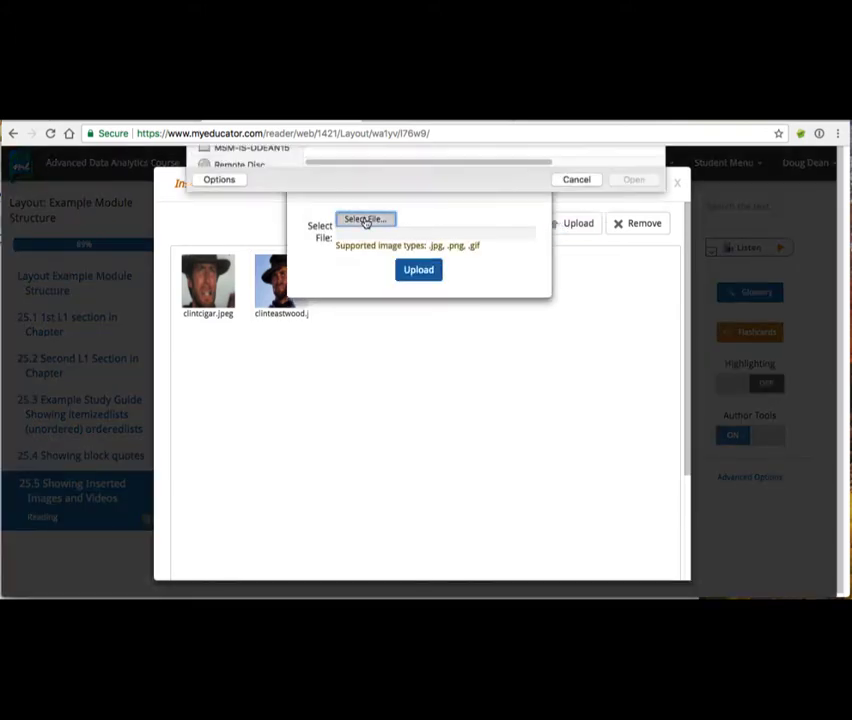
scroll(364, 240, "down", 10)
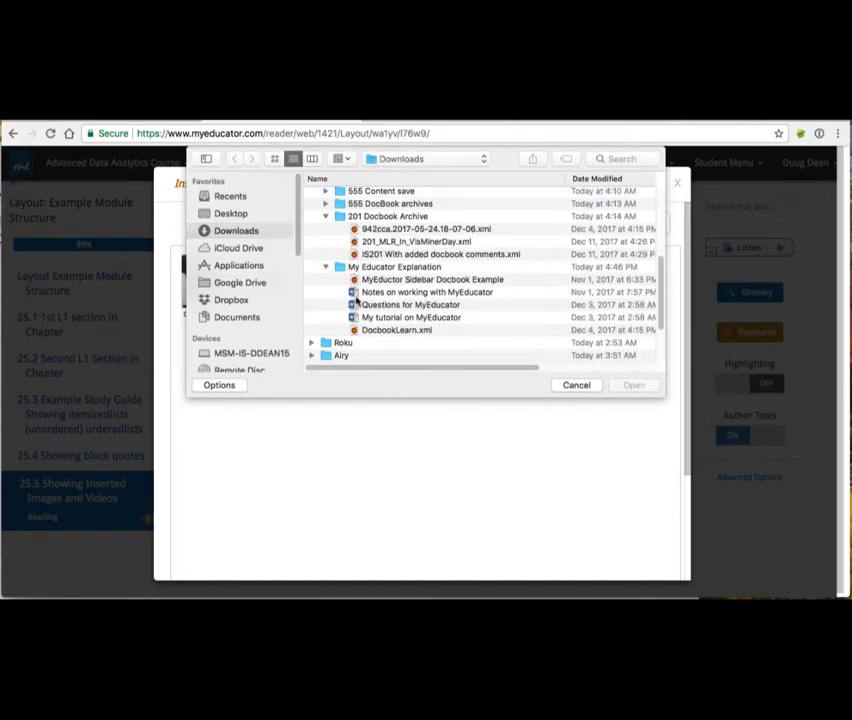
scroll(360, 300, "down", 5)
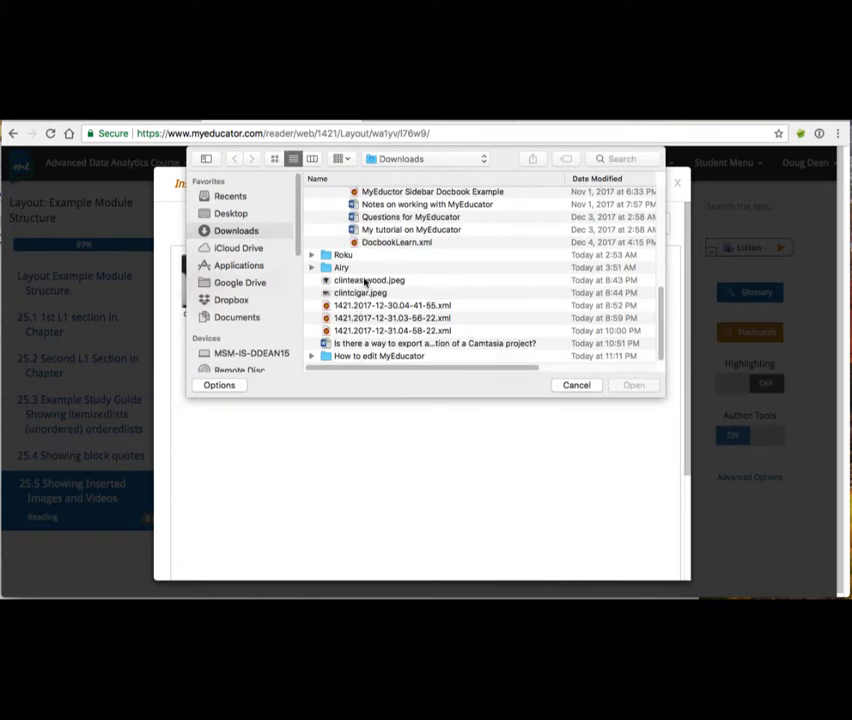
left_click(577, 386)
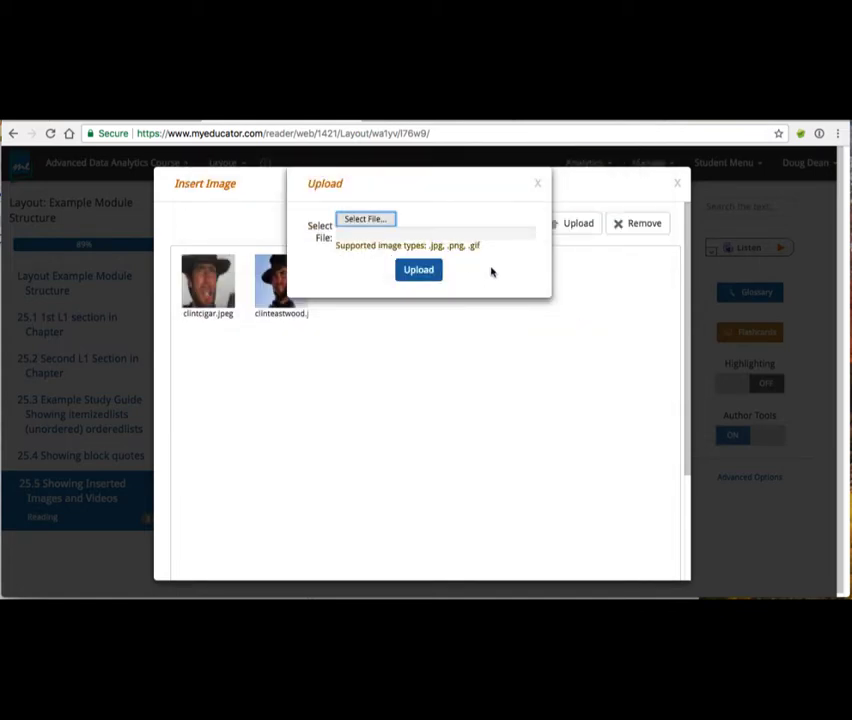
left_click(537, 183)
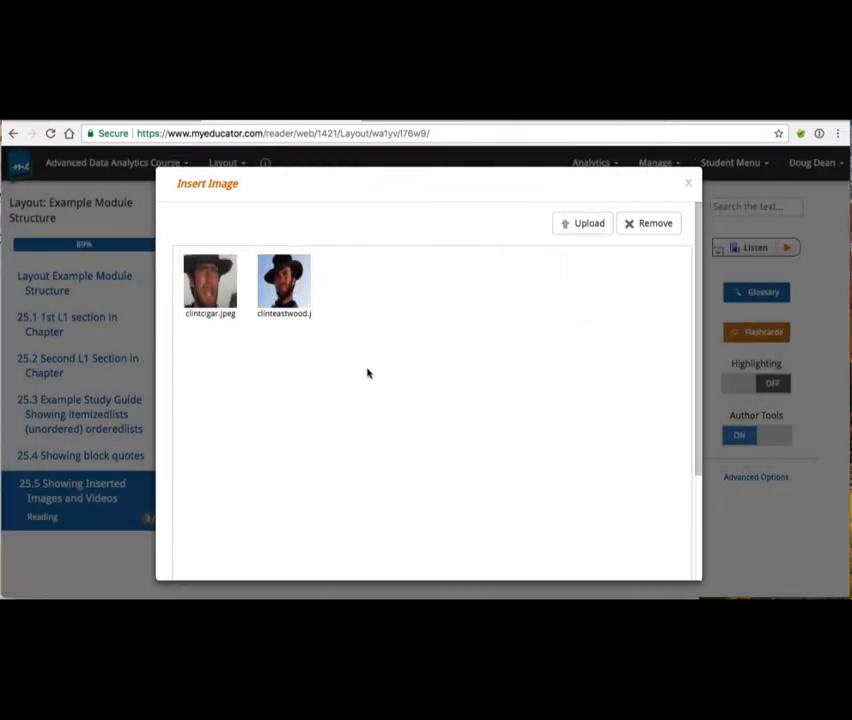
Step: Insert the existing clinteastwood.jpeg as a formal figure with the caption "The famous Gunfighter"
scroll(335, 380, "down", 1)
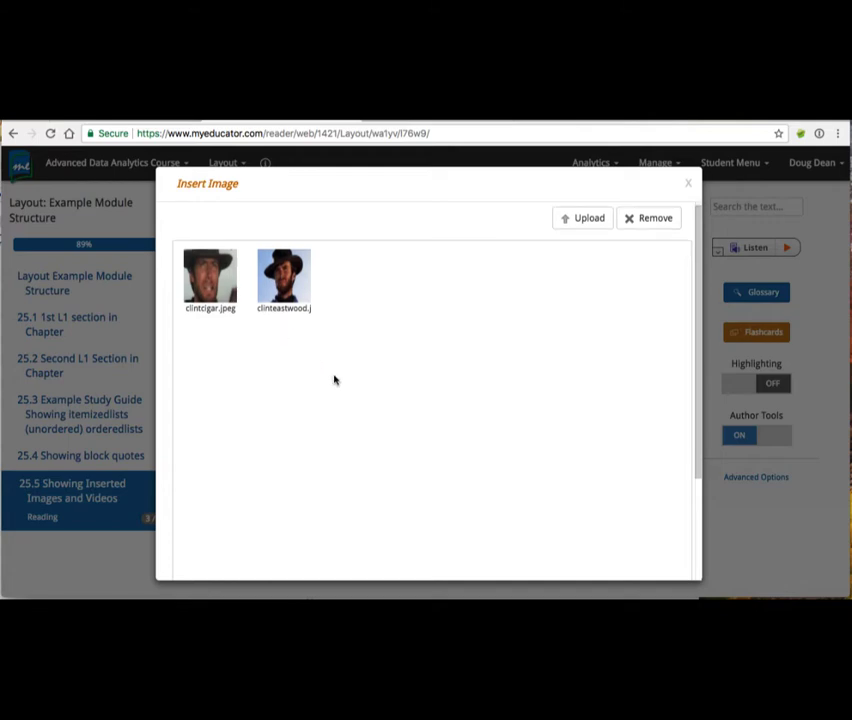
left_click(284, 280)
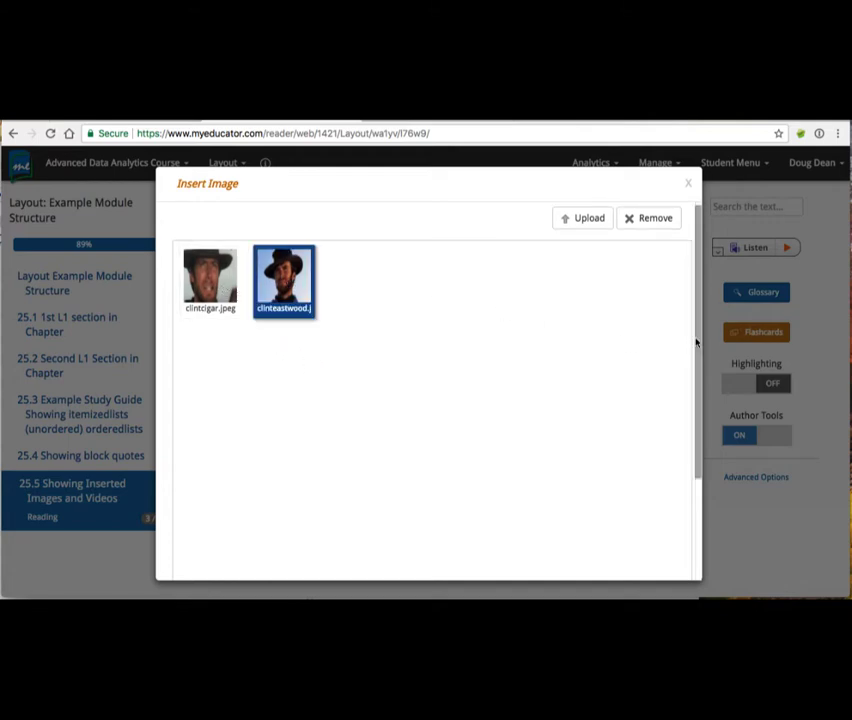
left_click_drag(694, 342, 696, 447)
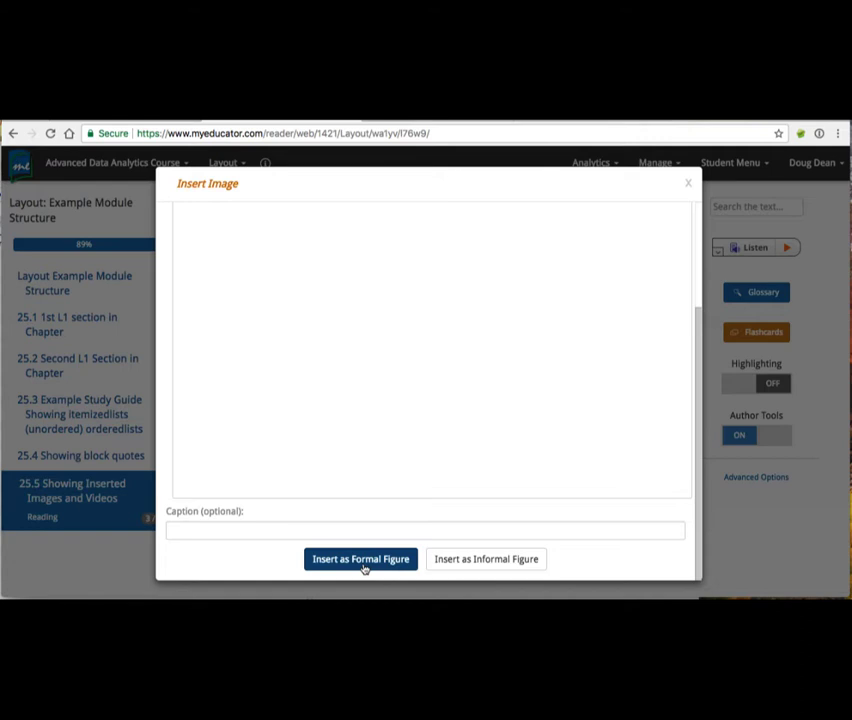
left_click(181, 530)
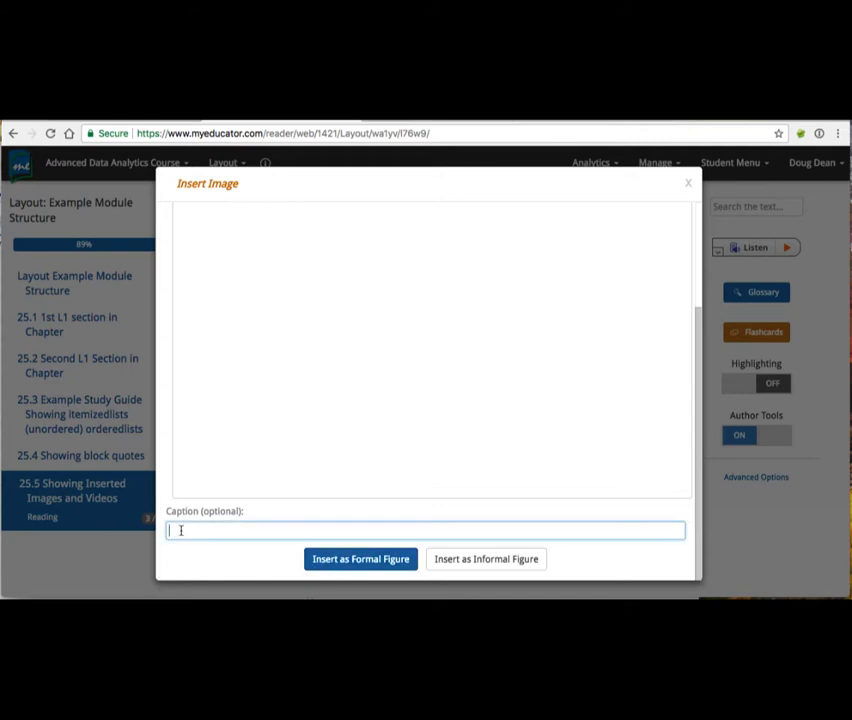
type("The famous funGunfigh")
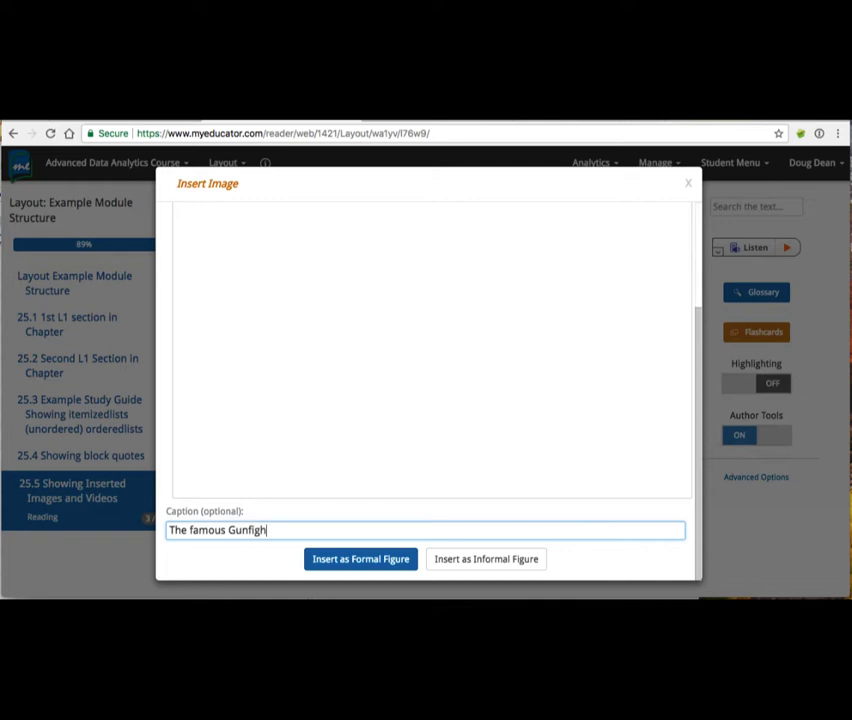
type("ter")
left_click(348, 561)
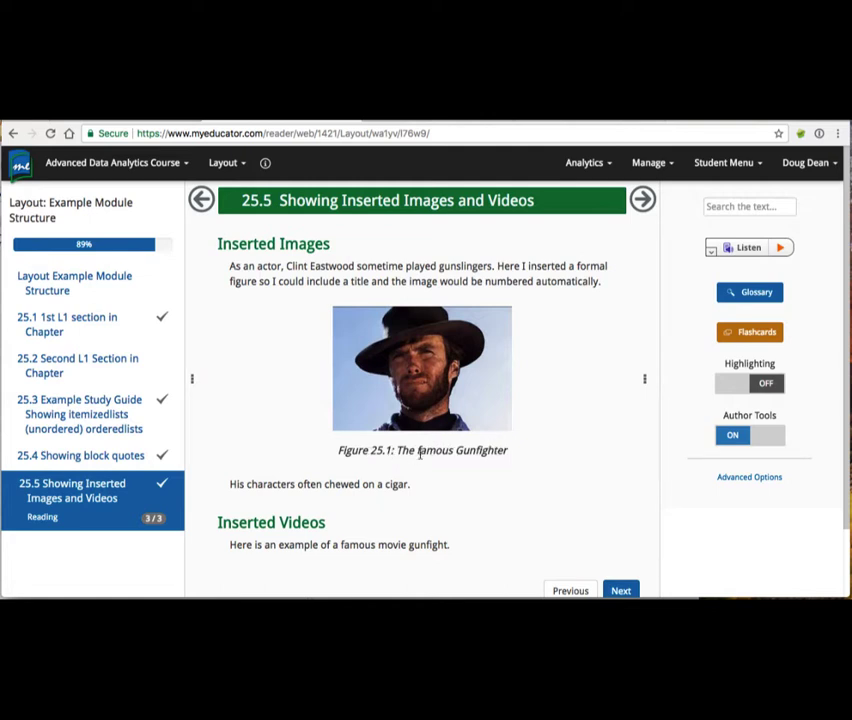
Step: Capitalise the figure's title as "The Famous Gunfighter" in its Docbook source and submit the change
right_click(421, 452)
left_click(403, 508)
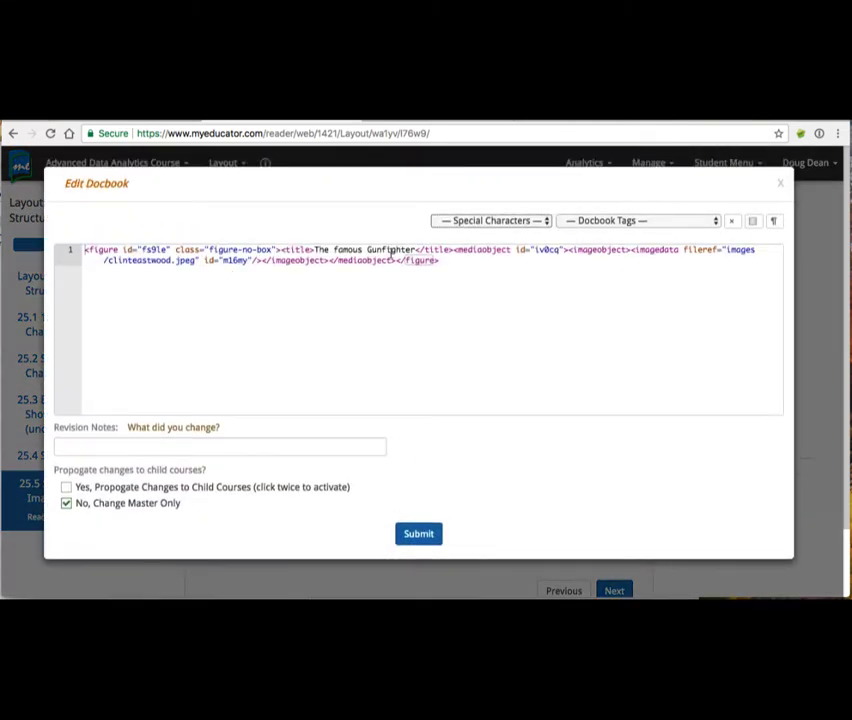
left_click(336, 249)
key("BackSpace")
type("F")
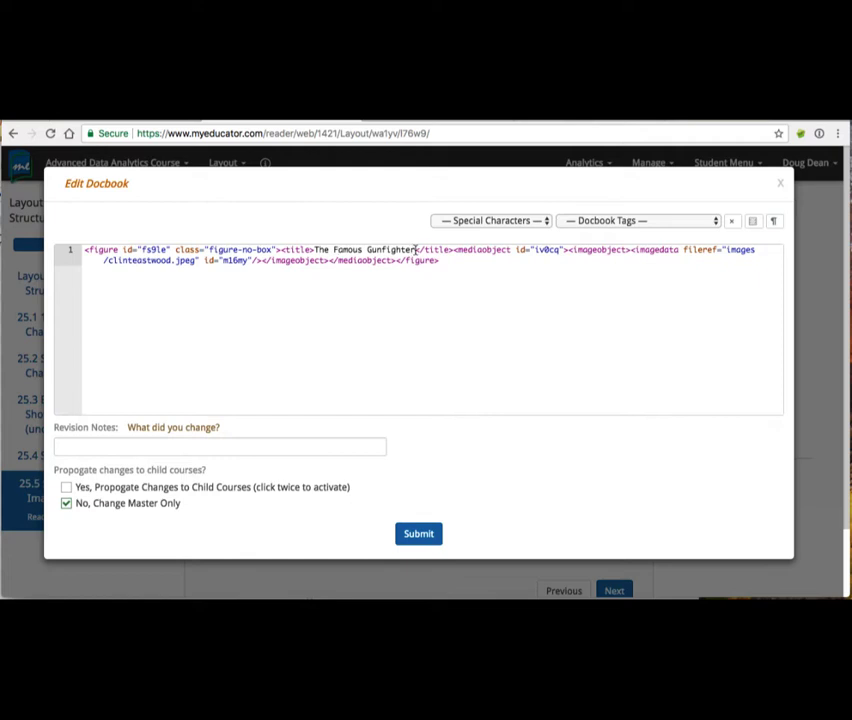
left_click(419, 535)
Step: Insert clintcigar.jpeg as an informal figure without a caption after the paragraph about chewing on a cigar
scroll(432, 404, "down", 2)
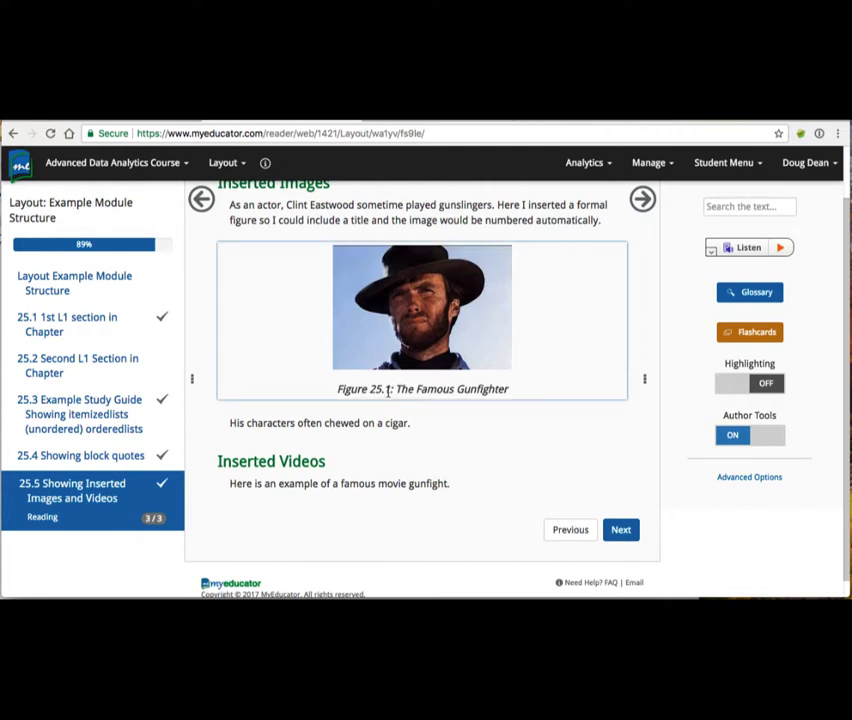
right_click(422, 428)
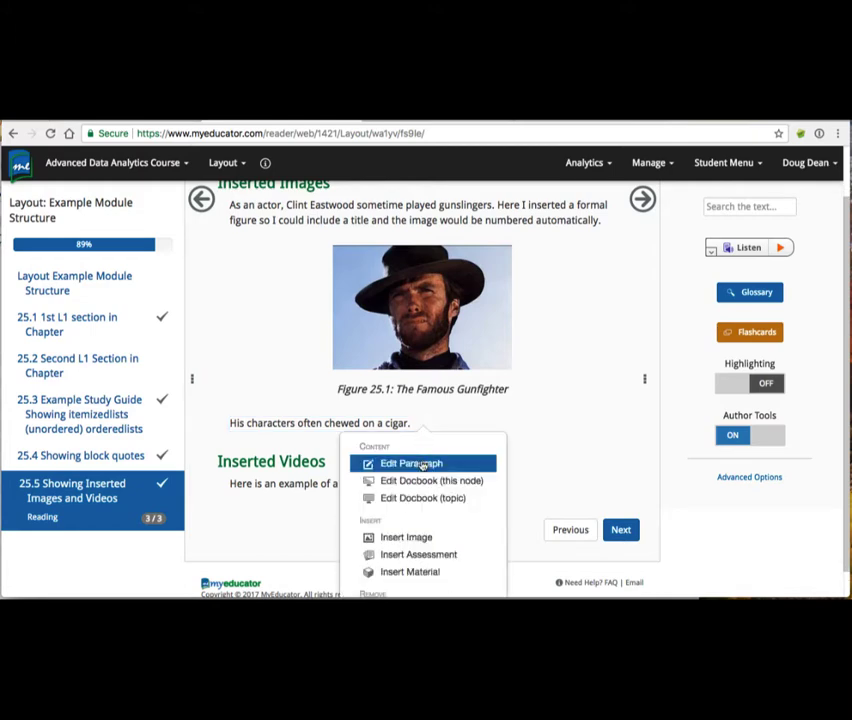
left_click(418, 538)
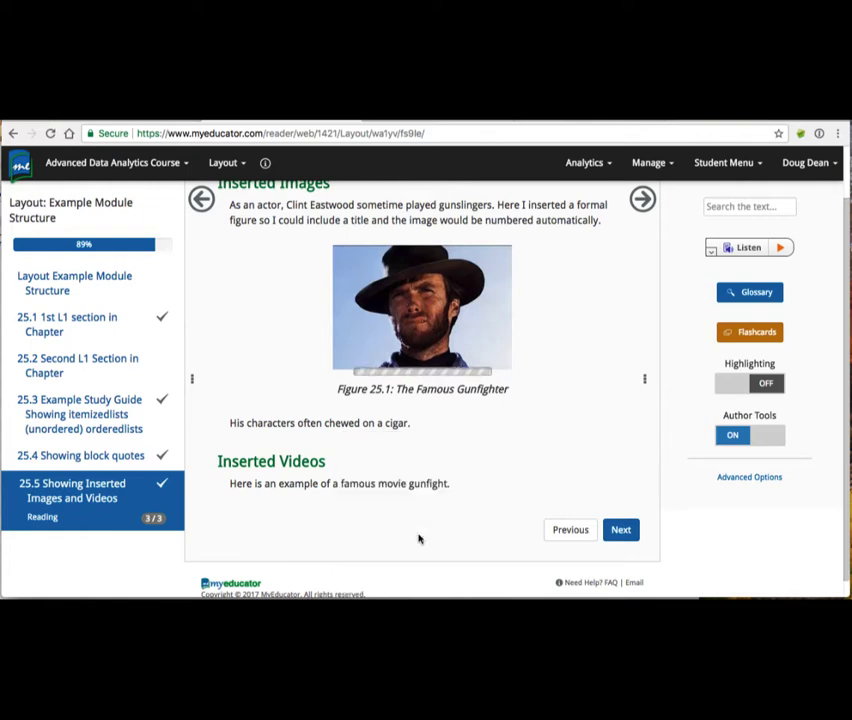
left_click(222, 305)
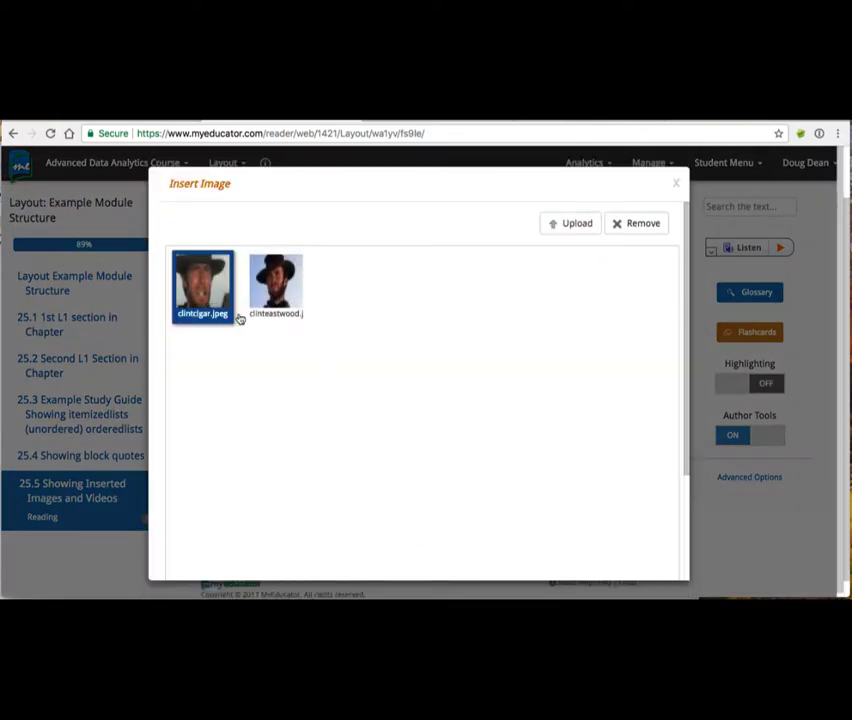
scroll(423, 370, "down", 5)
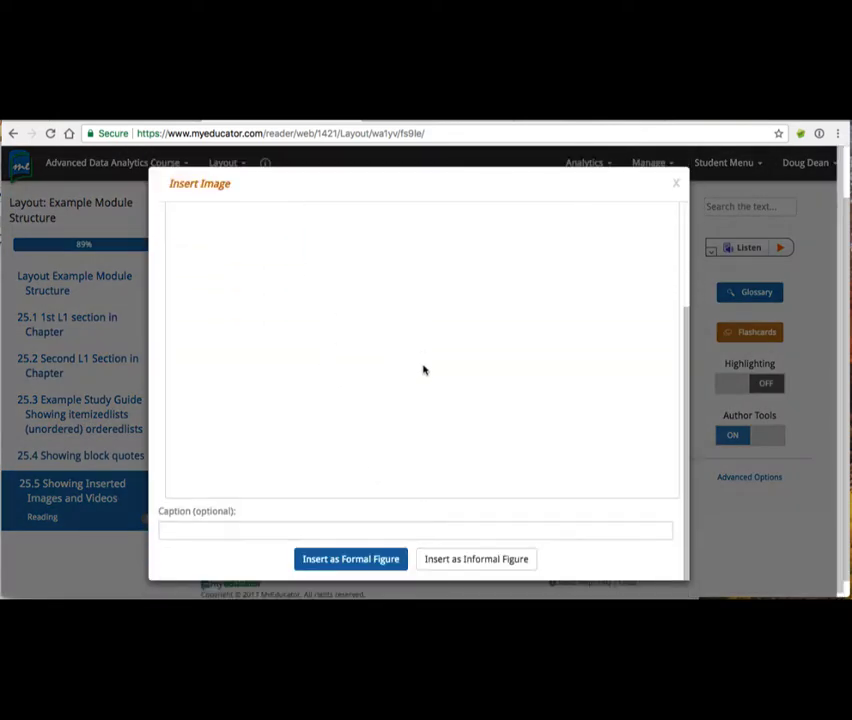
left_click(468, 558)
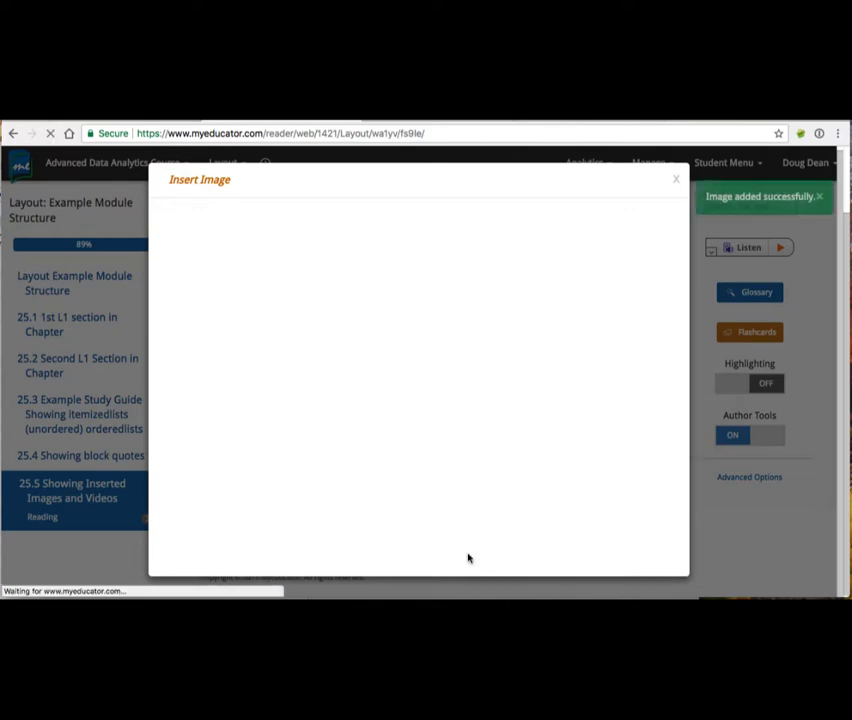
Step: Compare how the captioned formal figure and the informal figure are displayed in the section
scroll(641, 411, "down", 5)
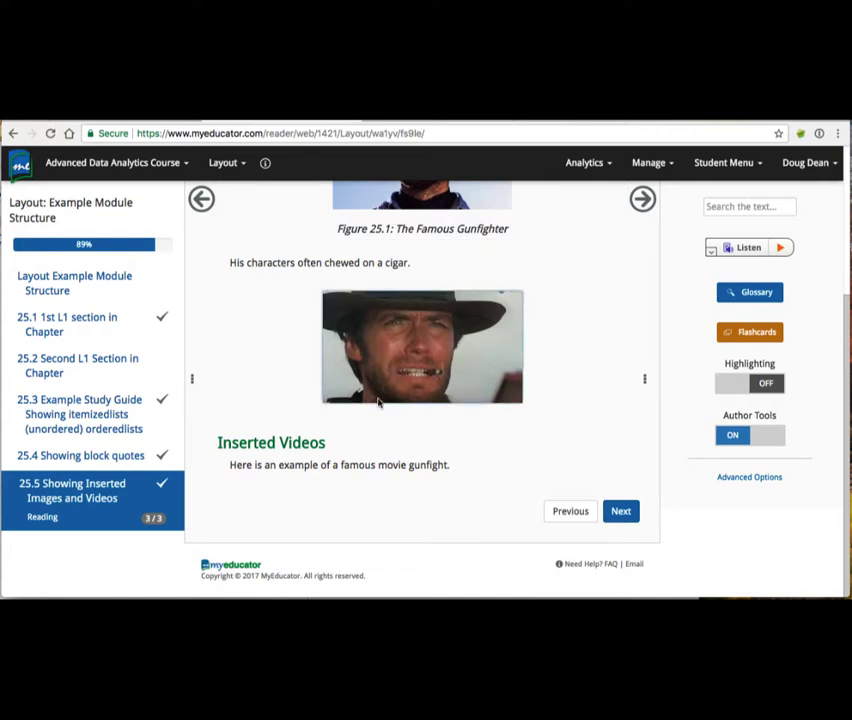
scroll(375, 419, "up", 4)
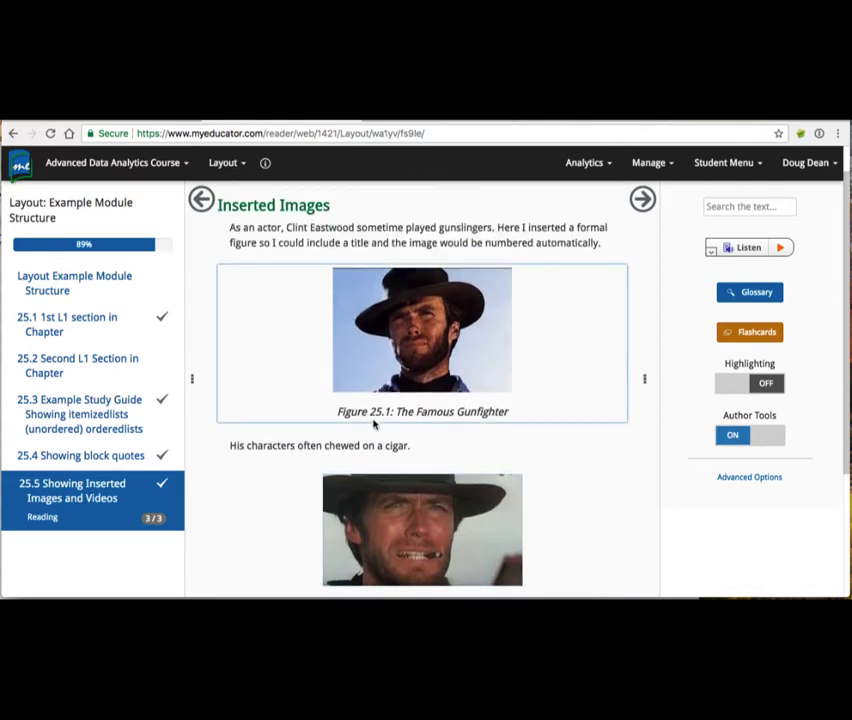
scroll(375, 424, "down", 2)
scroll(375, 424, "down", 2)
scroll(375, 424, "up", 4)
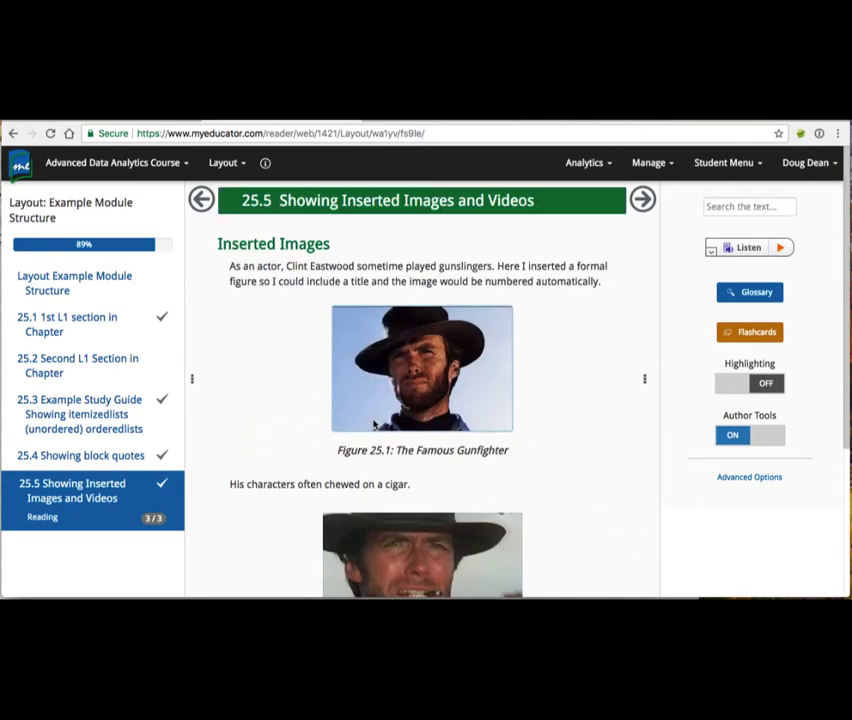
scroll(375, 424, "down", 1)
scroll(375, 424, "down", 2)
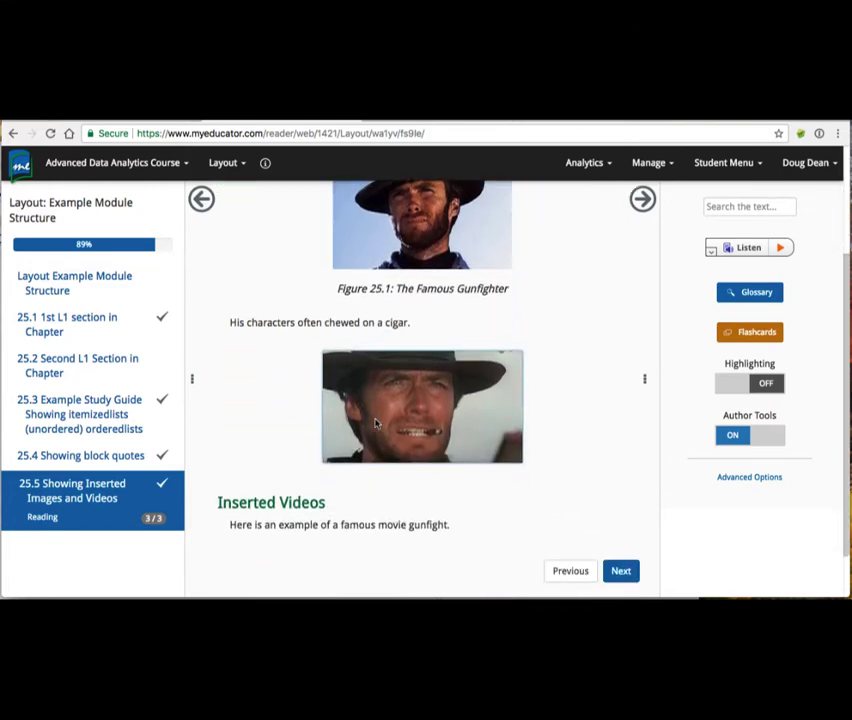
scroll(375, 424, "up", 4)
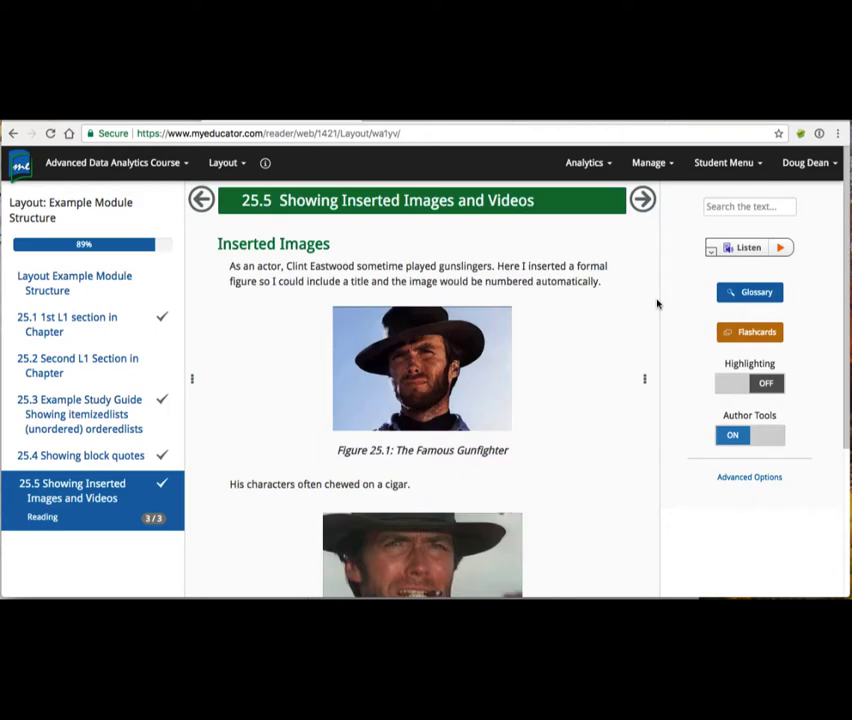
Step: Open the Docbook source of the entire section and examine the markup of the formal and informal figures
double_click(545, 283)
right_click(545, 285)
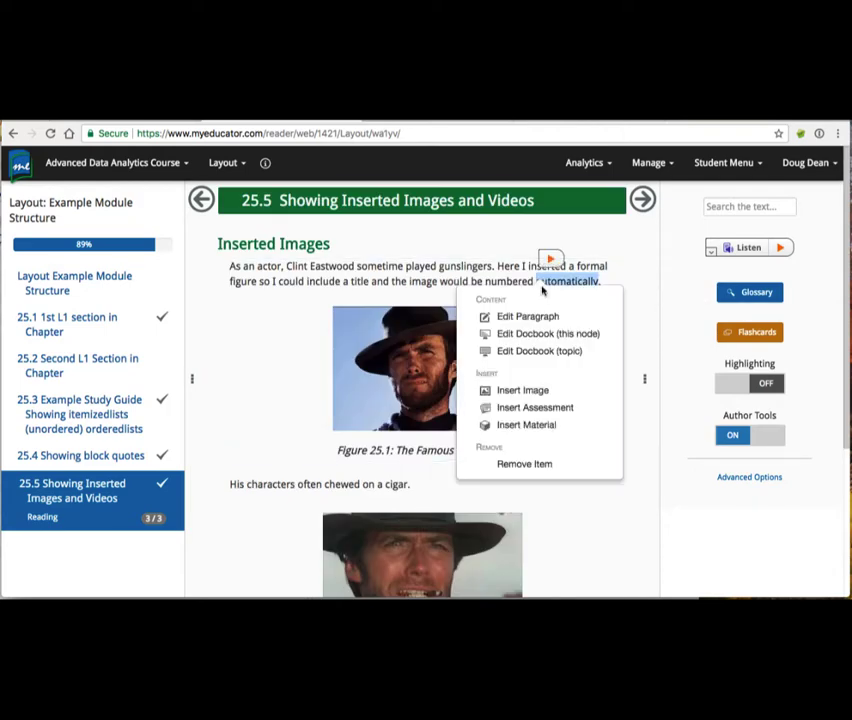
left_click(540, 350)
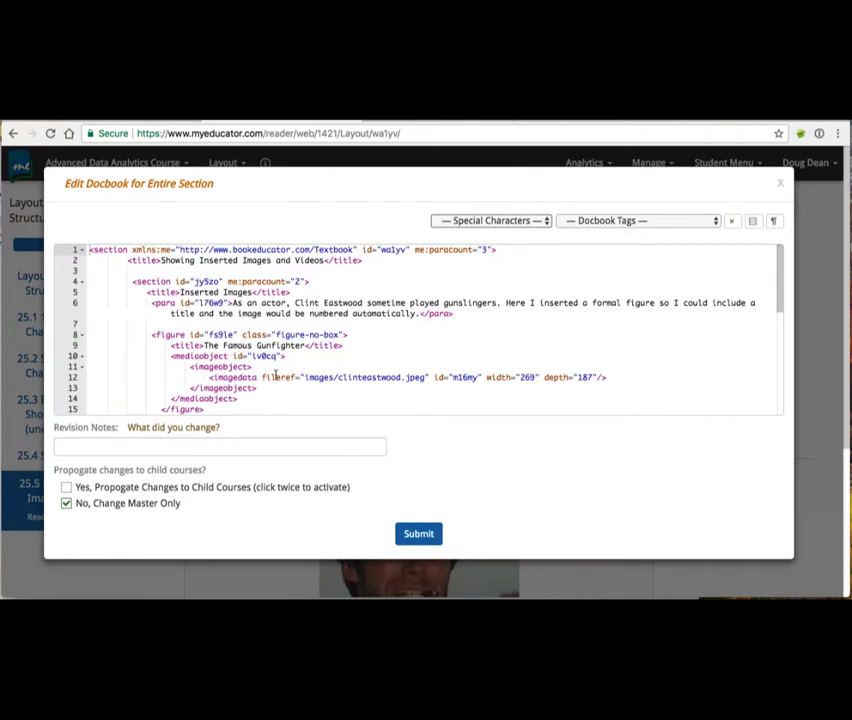
scroll(275, 374, "down", 2)
scroll(262, 362, "up", 2)
scroll(255, 358, "down", 5)
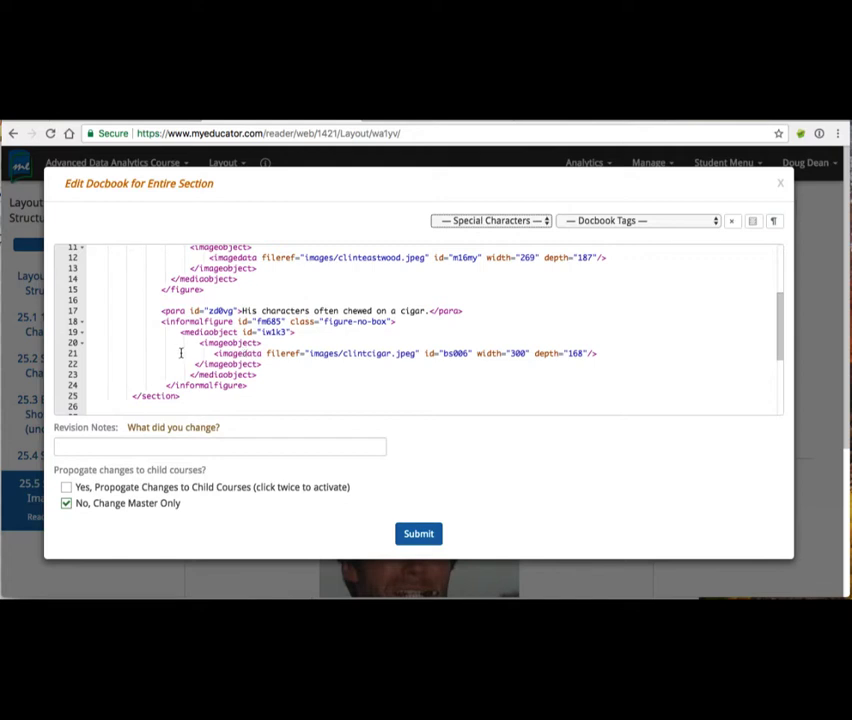
scroll(181, 352, "up", 3)
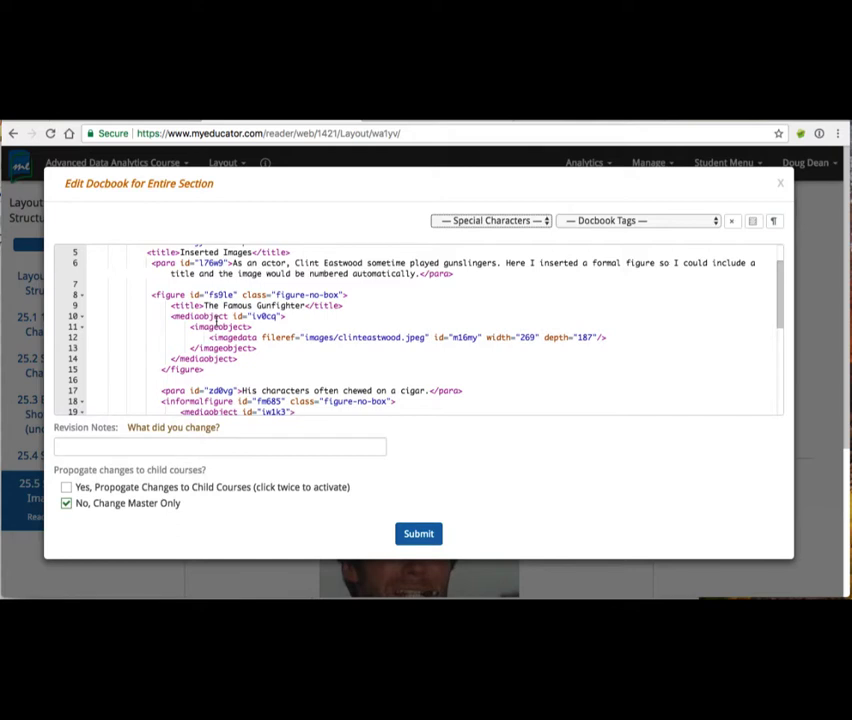
scroll(216, 320, "down", 3)
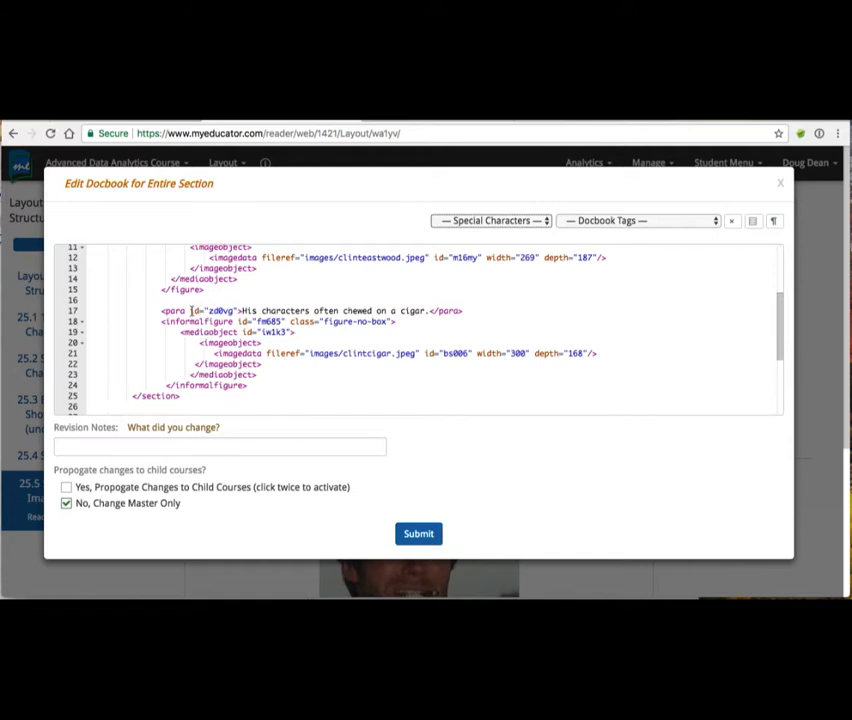
Step: Duplicate the clintcigar.jpeg informalfigure block directly below the original in the section's Docbook source
scroll(195, 322, "down", 2)
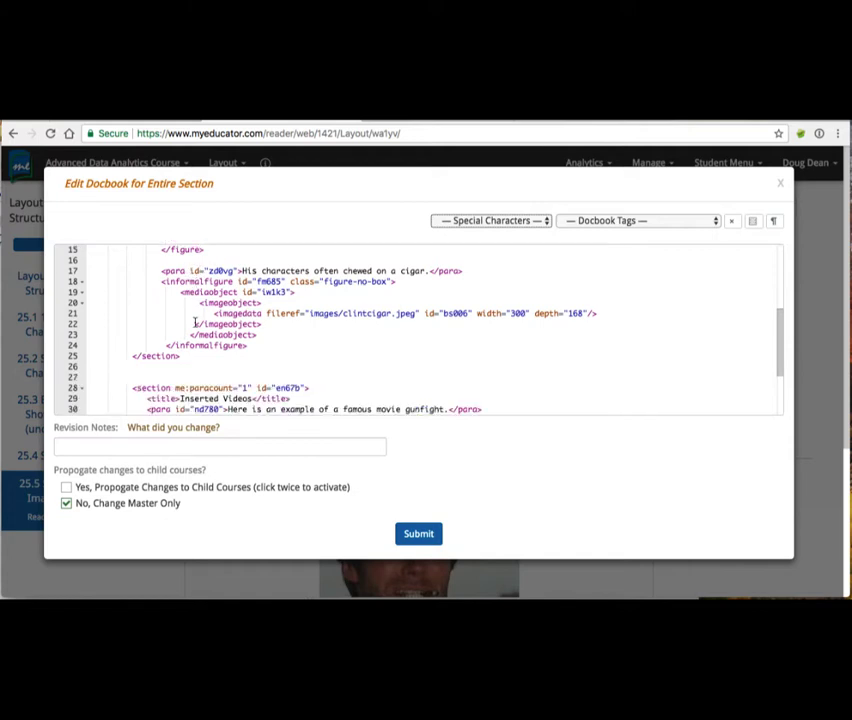
left_click_drag(161, 281, 247, 345)
key("super+c")
left_click(247, 345)
key("Return")
key("Return")
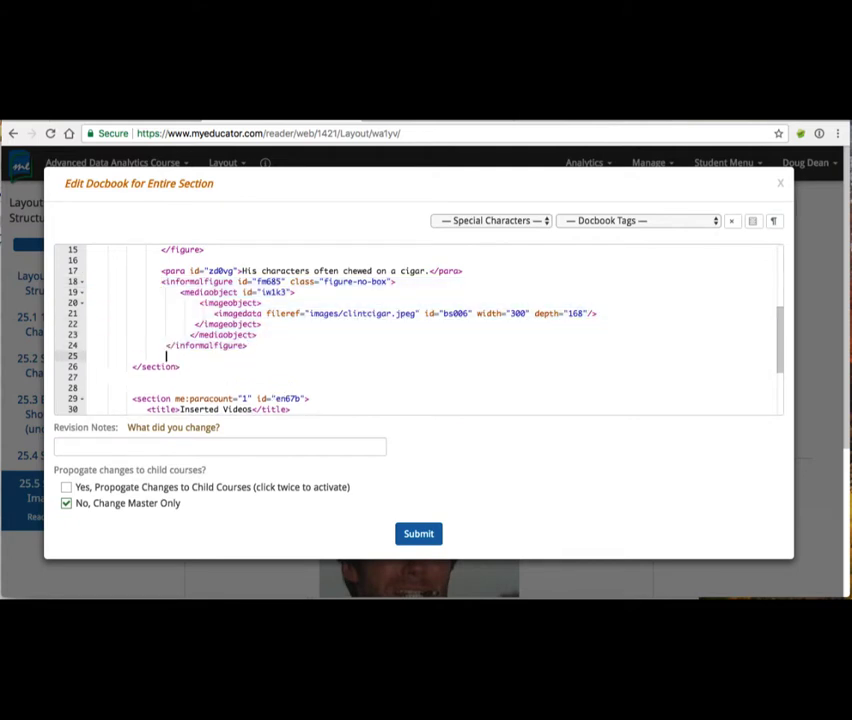
key("super+v")
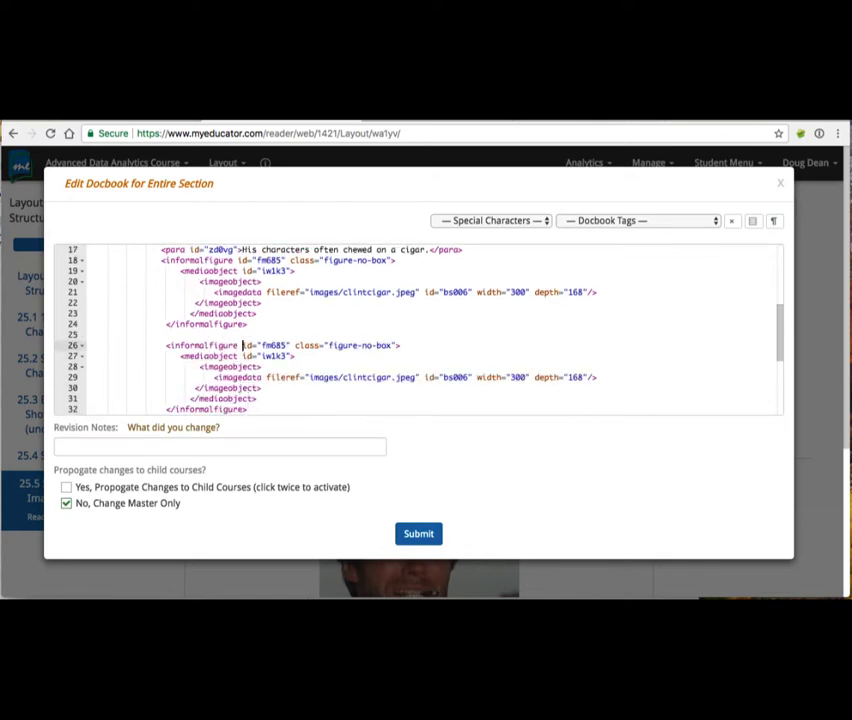
Step: Delete only the id attribute of the copied informalfigure tag, try to submit the source, and close the editor
left_click(242, 345)
key("Delete")
key("Delete")
key("Delete")
key("Delete")
key("Delete")
key("Delete")
key("Delete")
key("Delete")
key("Delete")
key("Delete")
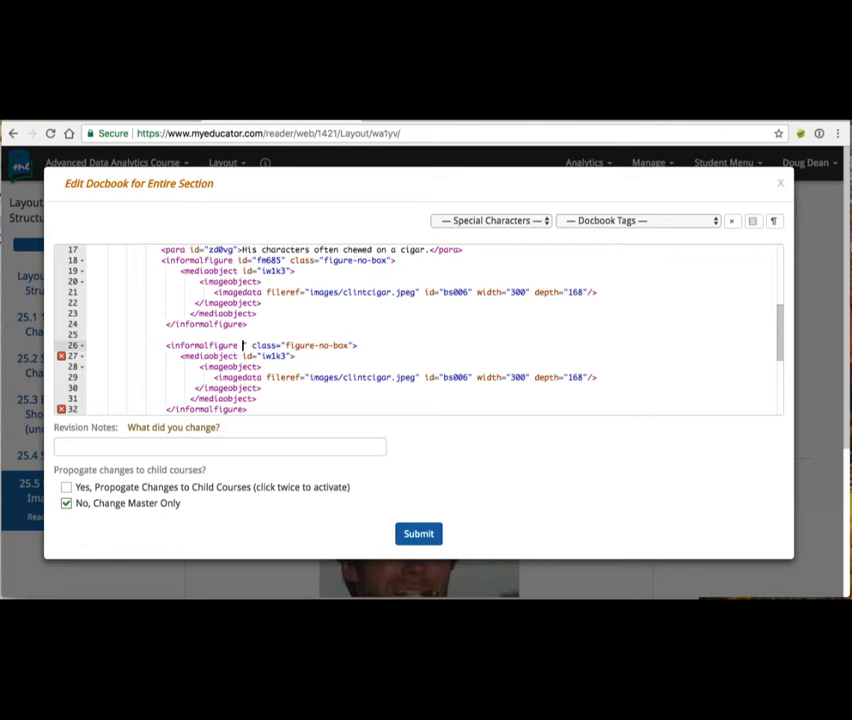
key("Delete")
key("Delete")
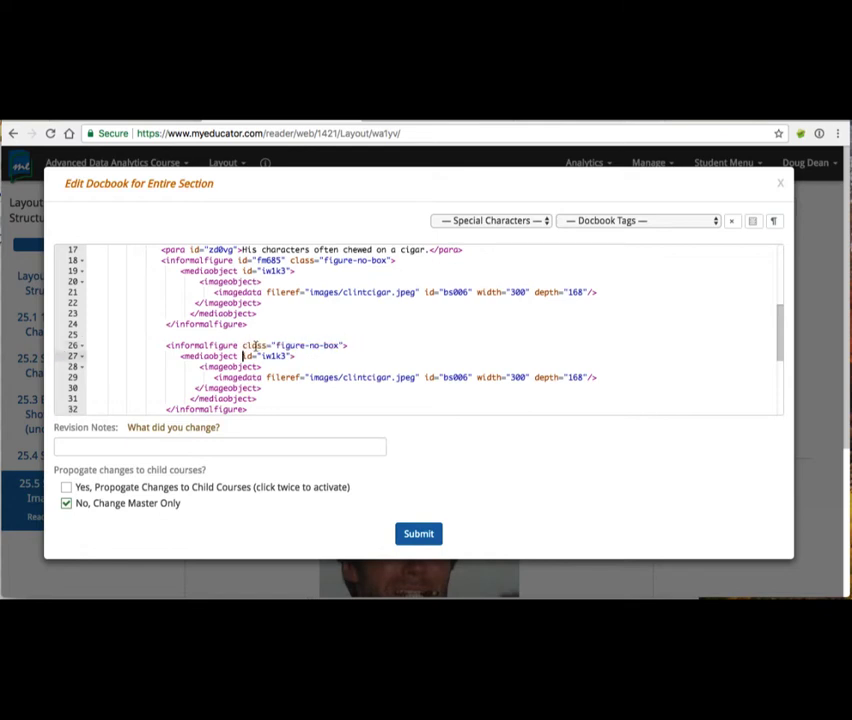
left_click(418, 535)
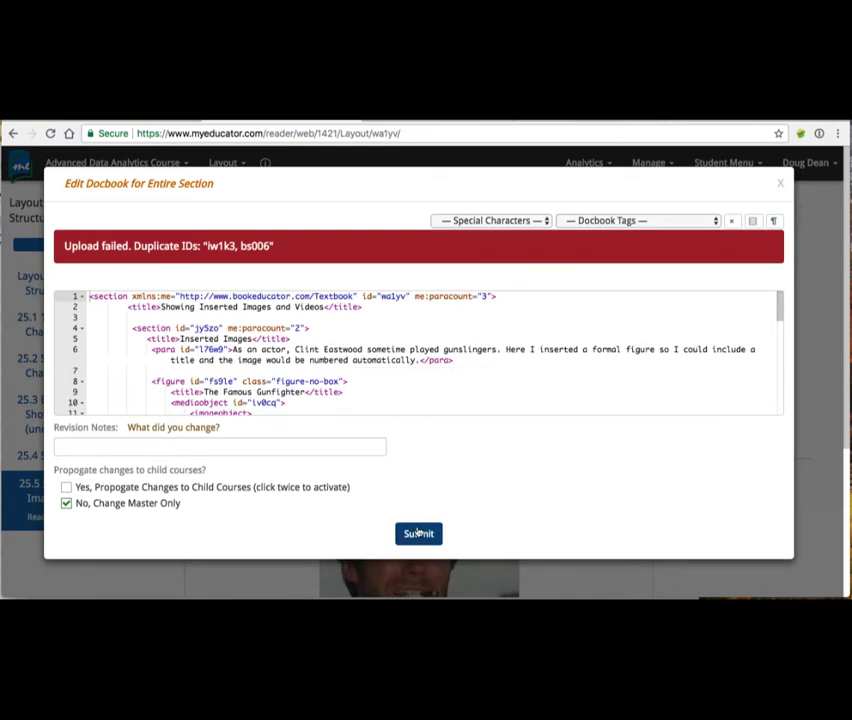
left_click(780, 184)
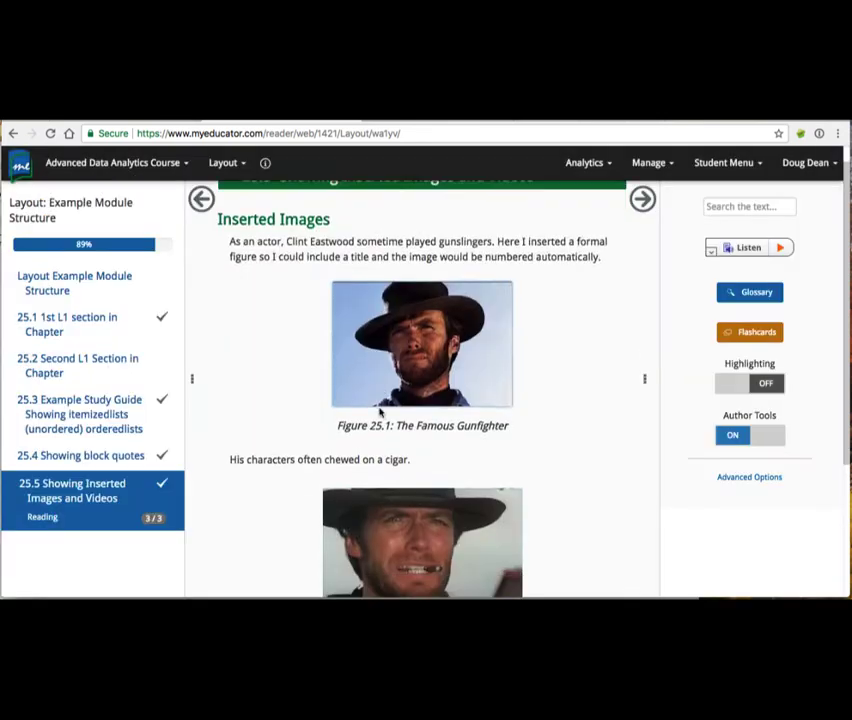
Step: Reopen the Docbook source of the entire section at the clintcigar.jpeg informal figure's markup
scroll(380, 411, "down", 1)
scroll(380, 411, "up", 1)
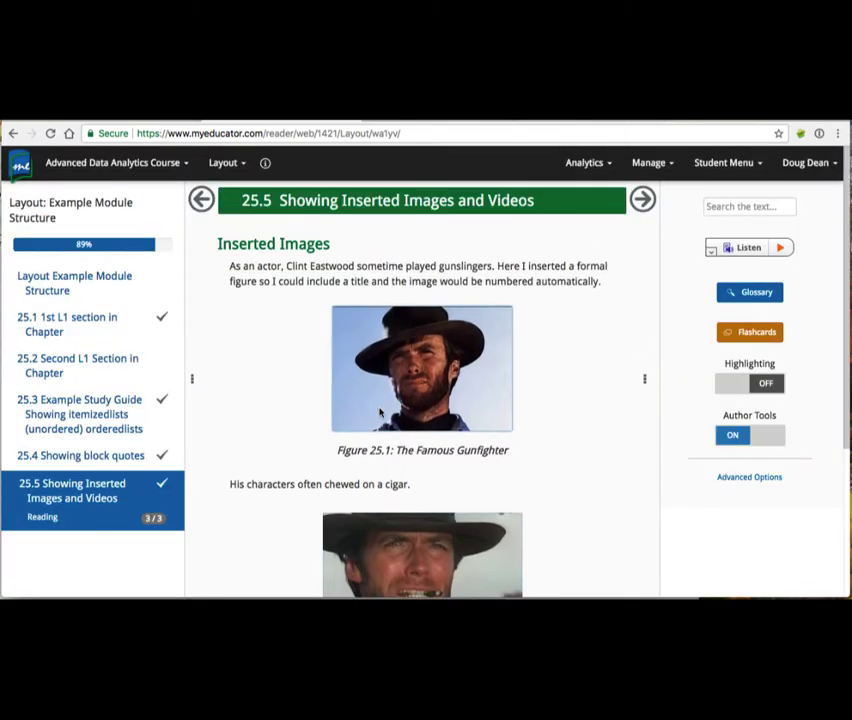
scroll(380, 411, "down", 1)
scroll(380, 411, "down", 3)
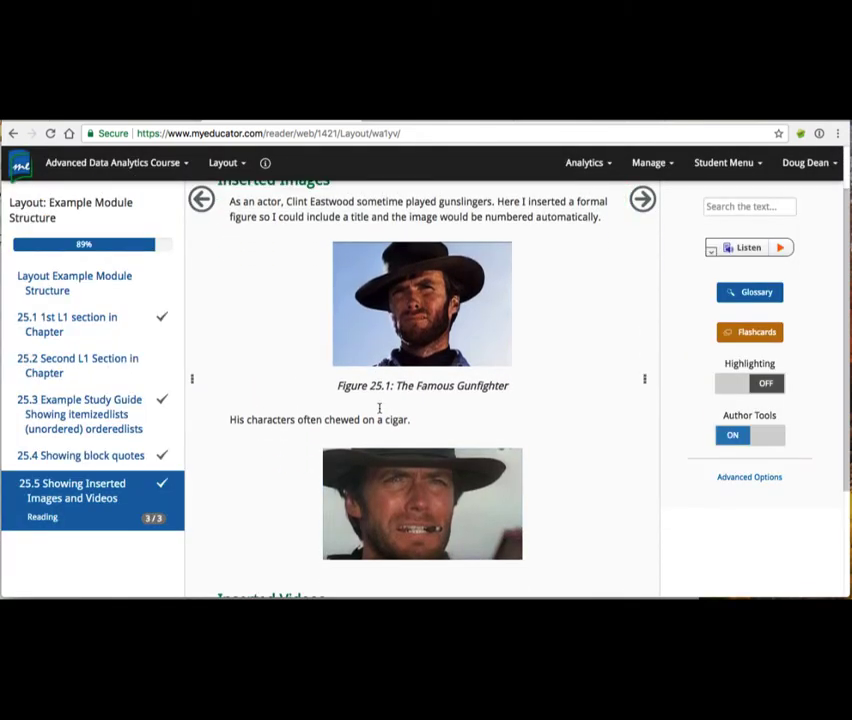
scroll(380, 411, "up", 2)
scroll(412, 308, "up", 1)
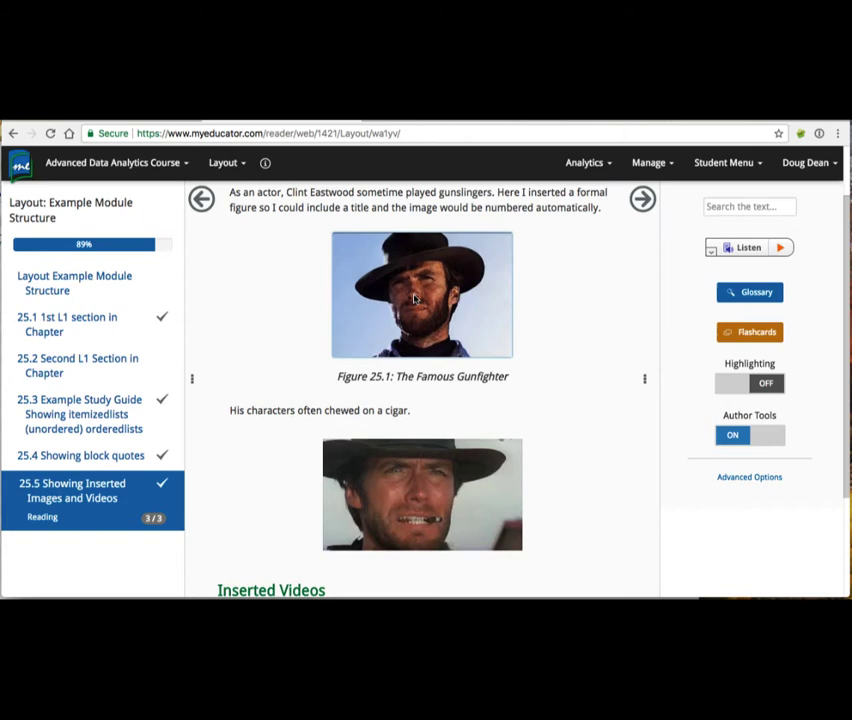
left_click(455, 207)
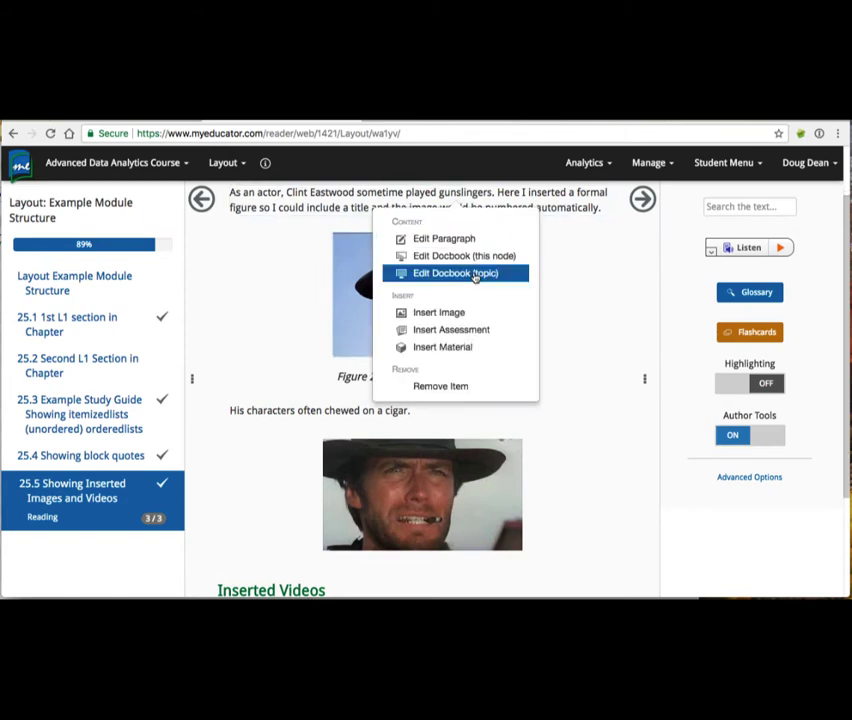
left_click(472, 273)
scroll(449, 352, "down", 5)
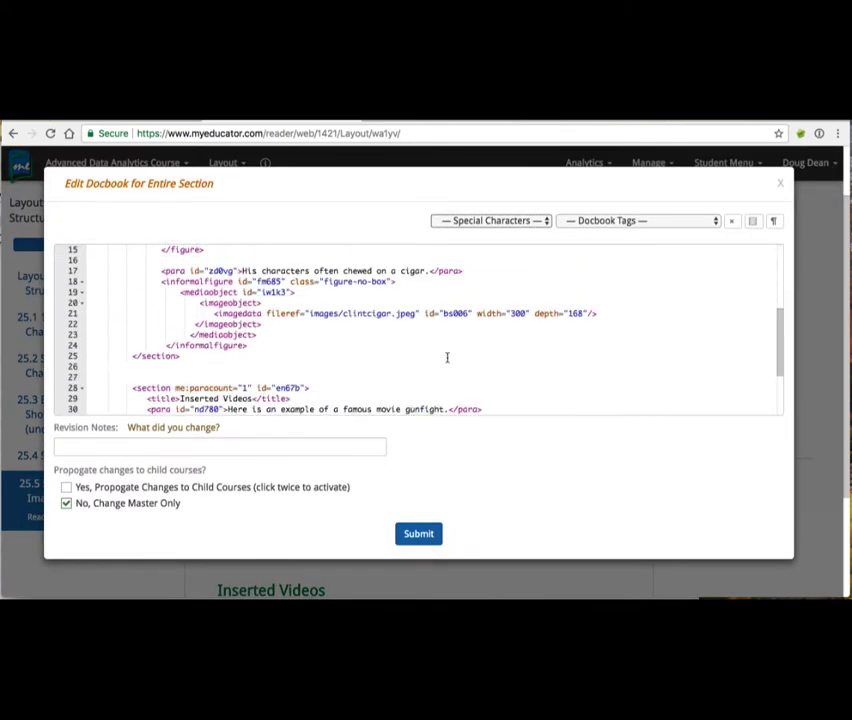
Step: Copy the whole clintcigar.jpeg informalfigure block again and paste it below the original, separated by a blank line
left_click_drag(161, 282, 249, 345)
key("ctrl+c")
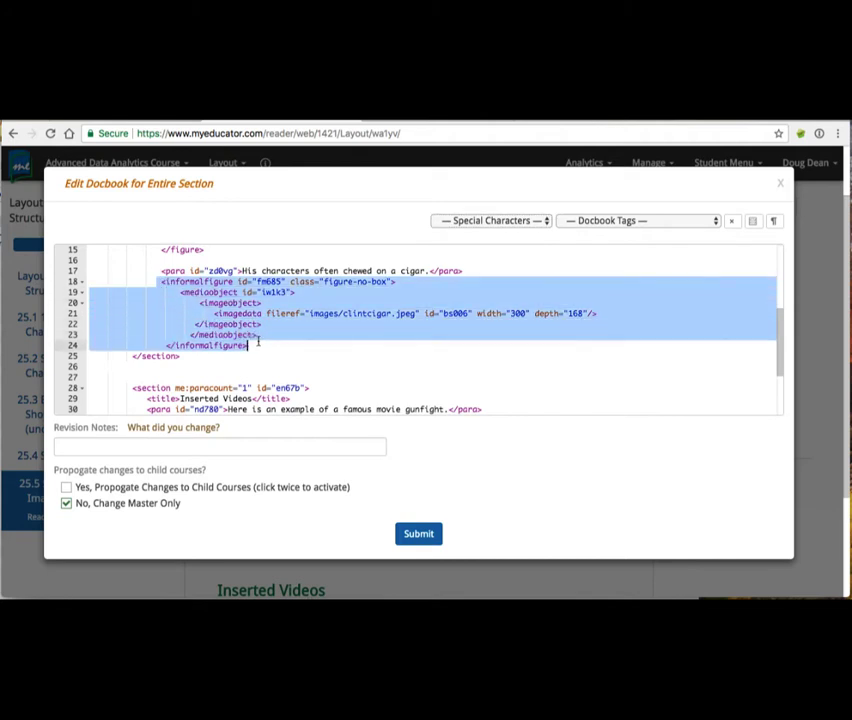
key("Right")
key("Return")
key("Return")
key("Return")
key("Return")
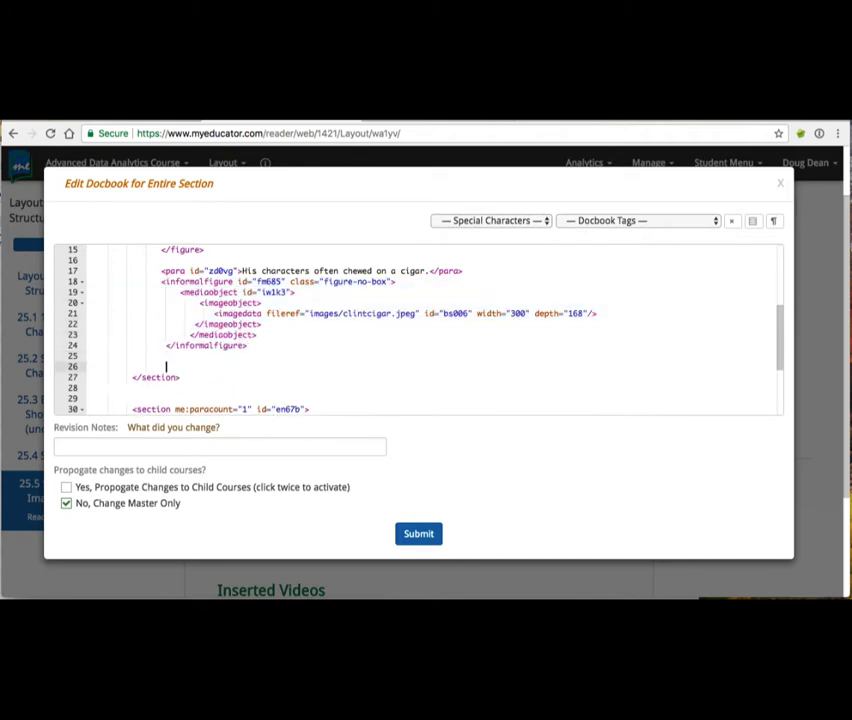
key("Up")
key("Up")
key("ctrl+v")
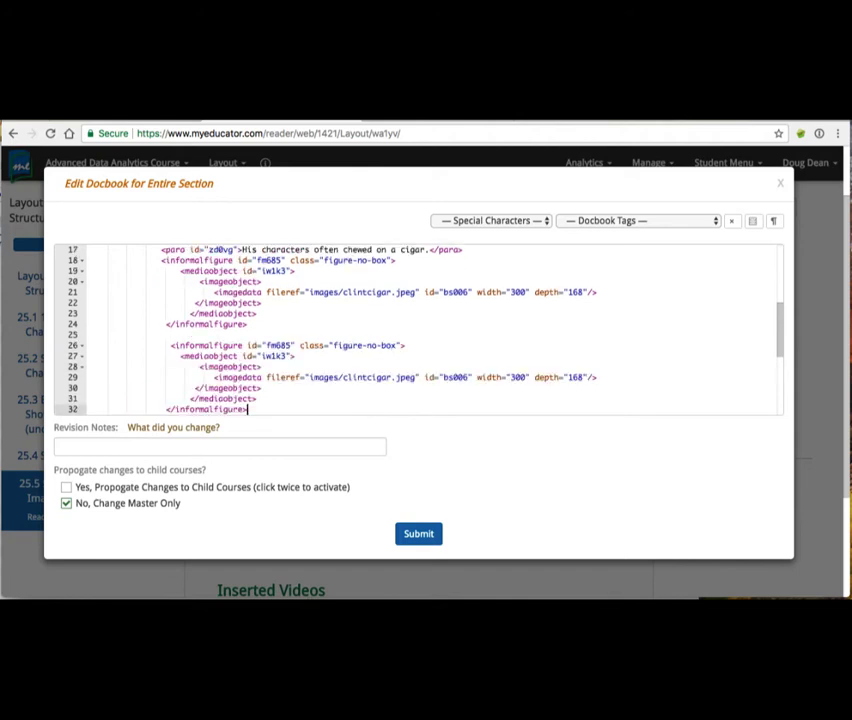
Step: Delete the id attribute from the pasted block's opening informalfigure tag, keeping its figure-no-box class
key("Up")
key("Up")
key("Up")
key("Up")
key("Up")
key("Up")
key("Delete")
key("Delete")
key("Delete")
key("Delete")
key("Delete")
key("Delete")
key("Delete")
key("Delete")
key("Delete")
key("Delete")
key("Delete")
key("Delete")
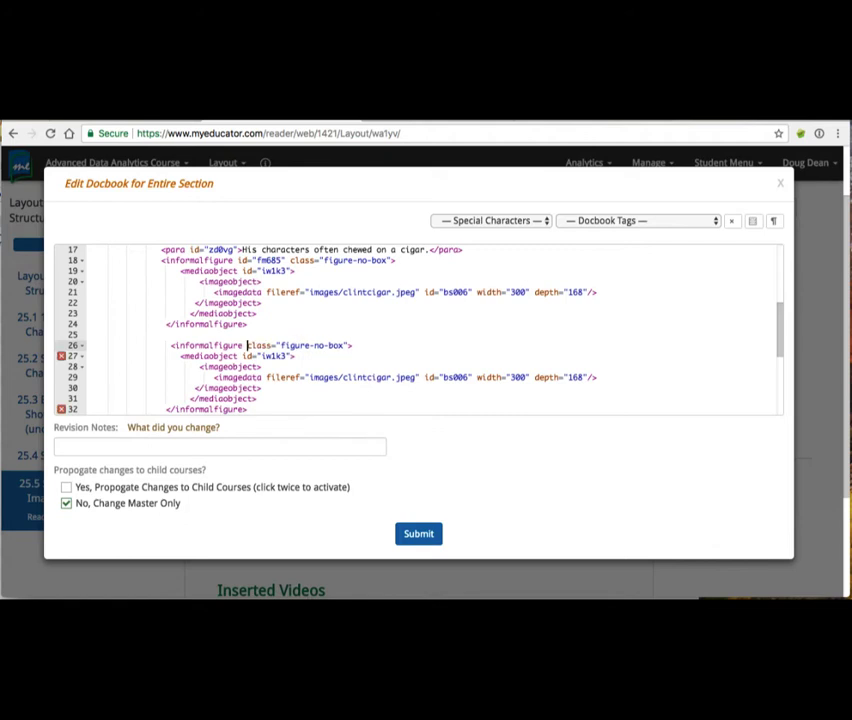
Step: Delete the id attribute from the pasted block's mediaobject tag
key("Down")
key("BackSpace")
key("Delete")
key("Delete")
key("Delete")
key("Delete")
key("Delete")
key("Delete")
key("Delete")
key("Delete")
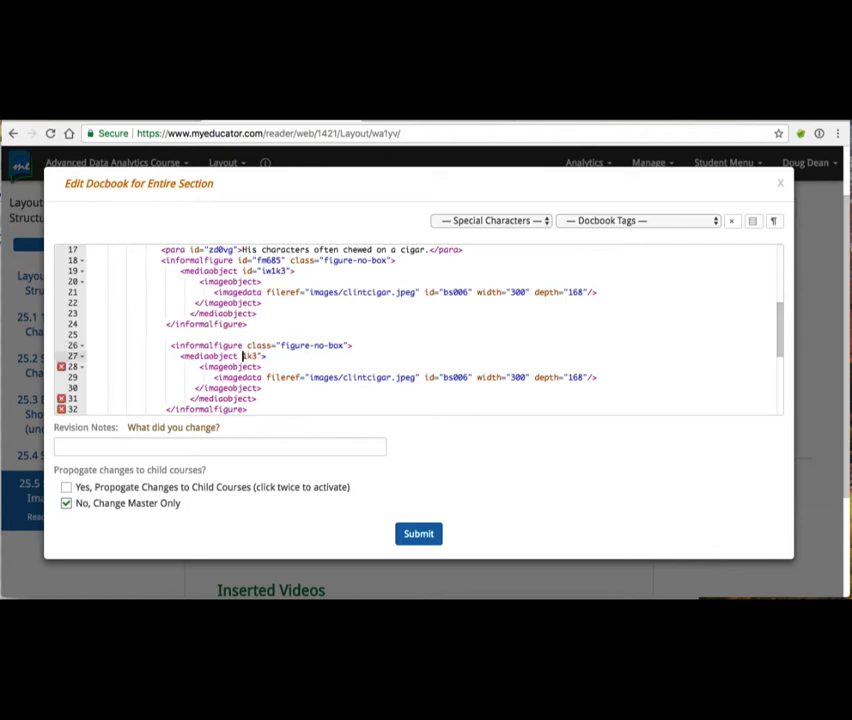
key("Delete")
key("Delete")
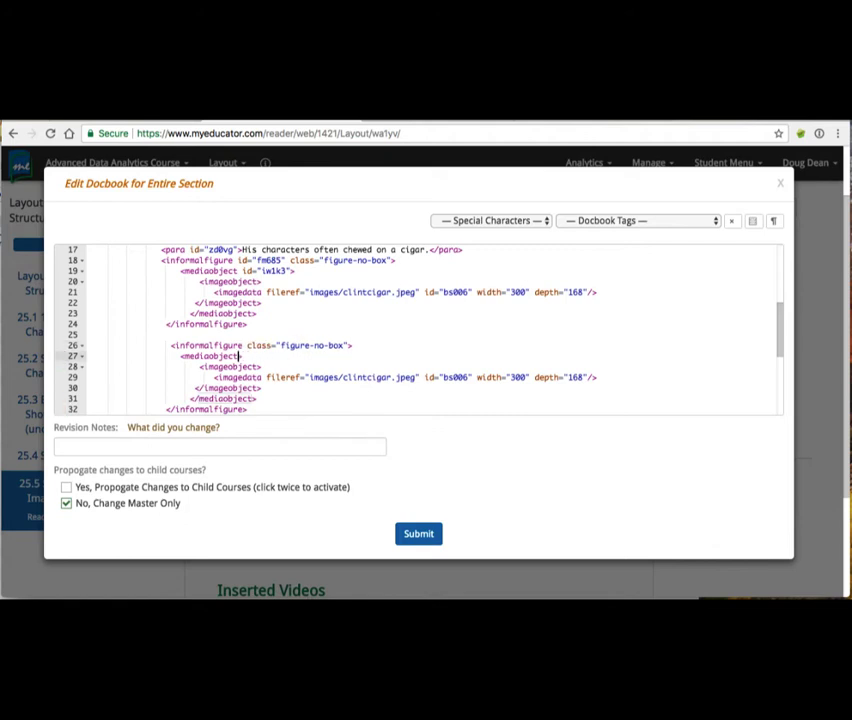
Step: Delete the id attribute from the pasted block's imagedata tag and submit the section source
key("Down")
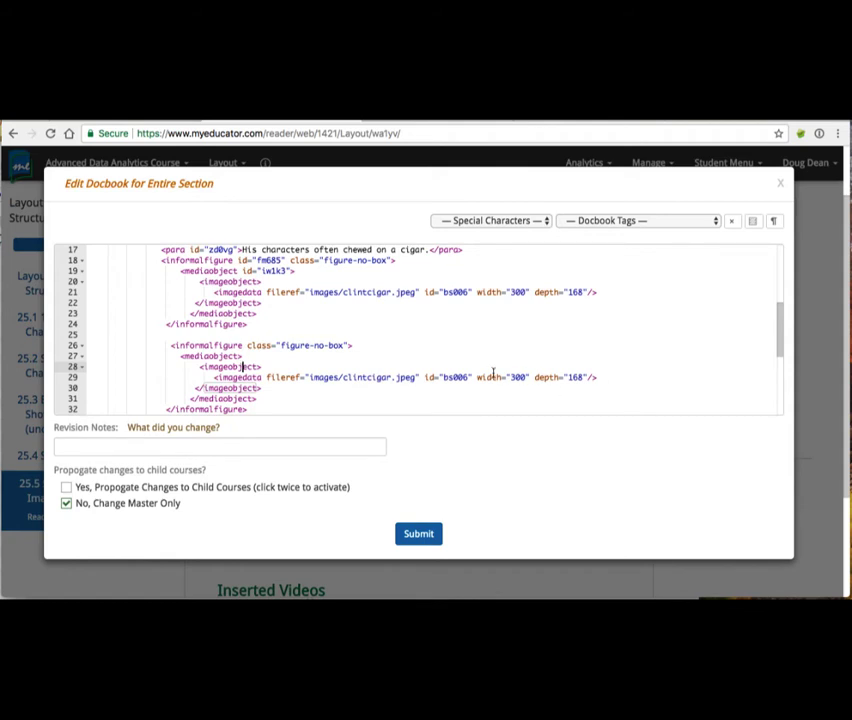
left_click_drag(425, 378, 476, 378)
key("BackSpace")
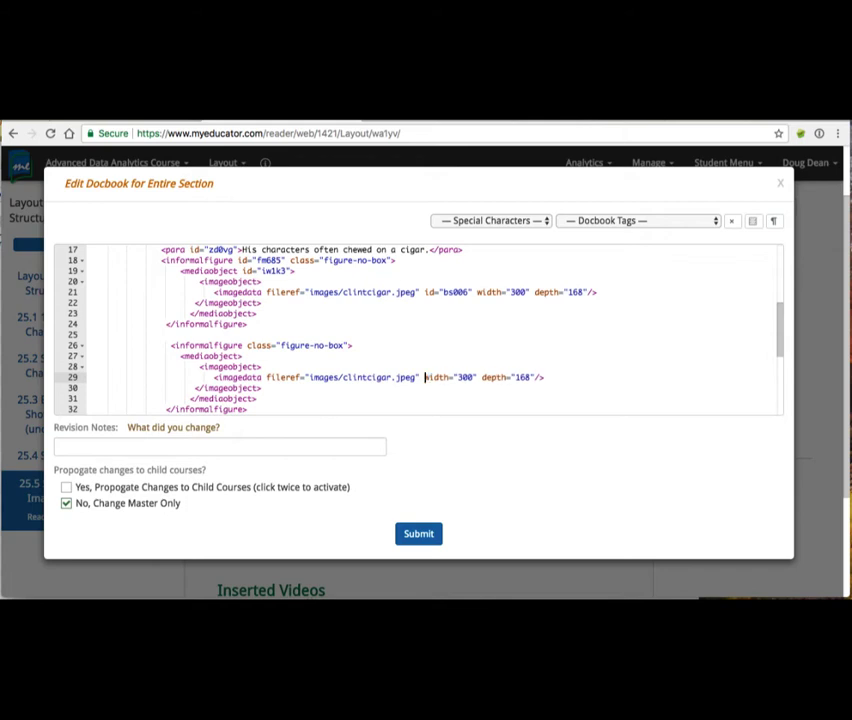
key("Up")
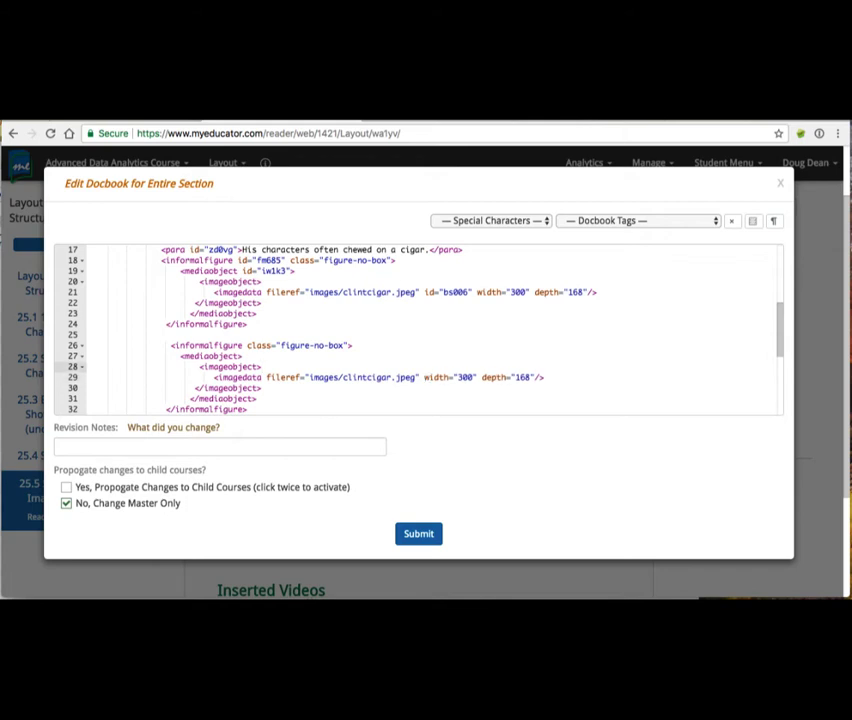
scroll(496, 362, "down", 3)
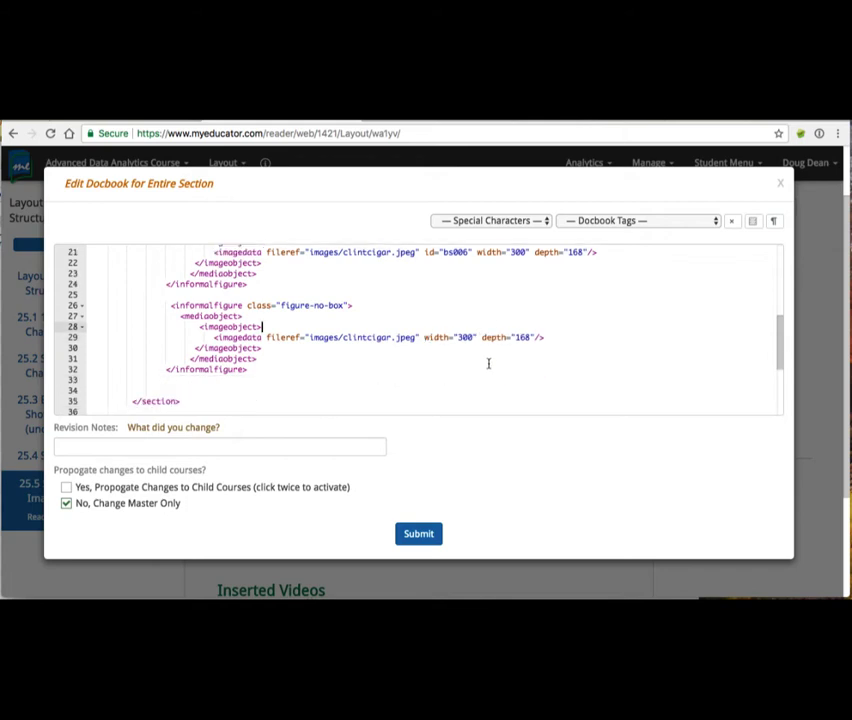
left_click(335, 297)
scroll(335, 297, "up", 1)
left_click(420, 536)
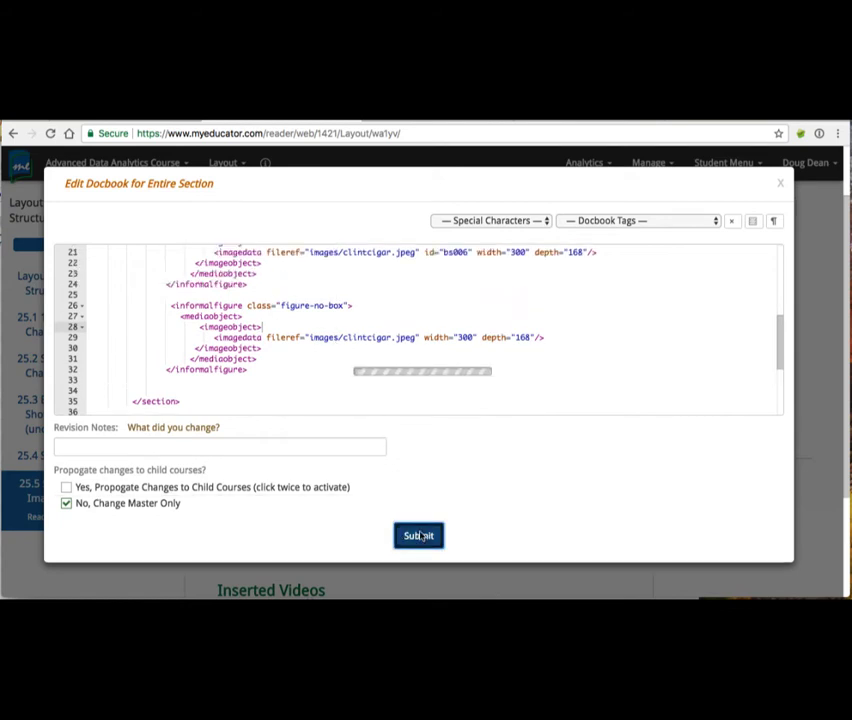
Step: Reopen the section's Docbook source, examine the id attributes in the copied informal figure's tags, and submit the source
scroll(445, 505, "down", 5)
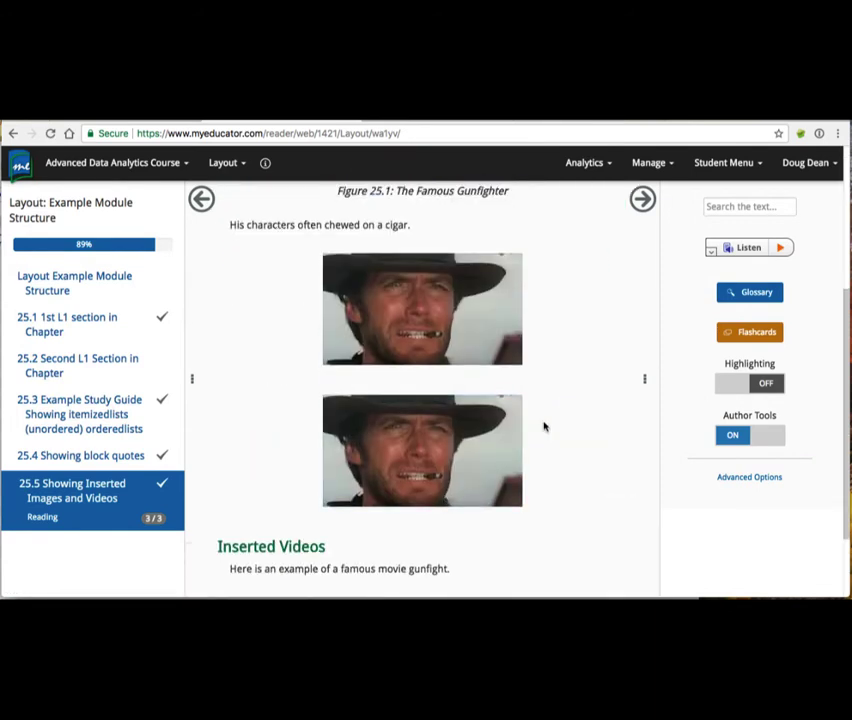
scroll(550, 220, "up", 1)
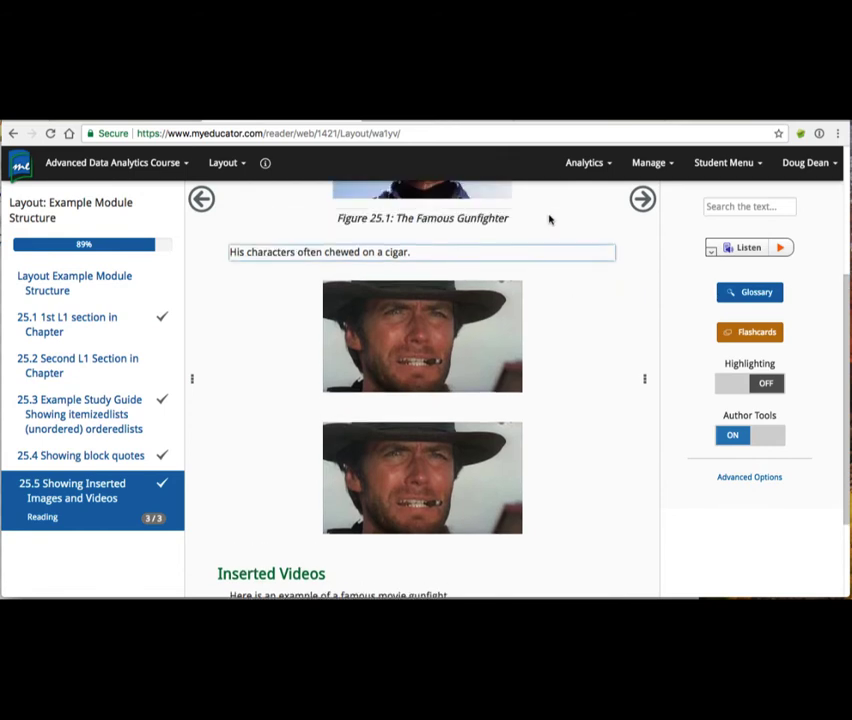
right_click(338, 252)
left_click(358, 330)
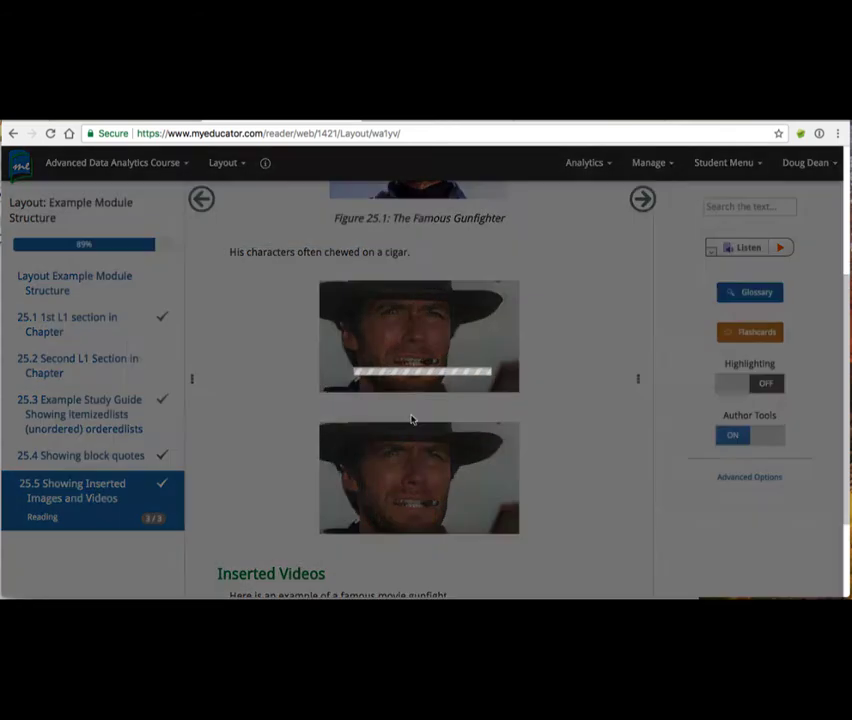
scroll(348, 333, "down", 5)
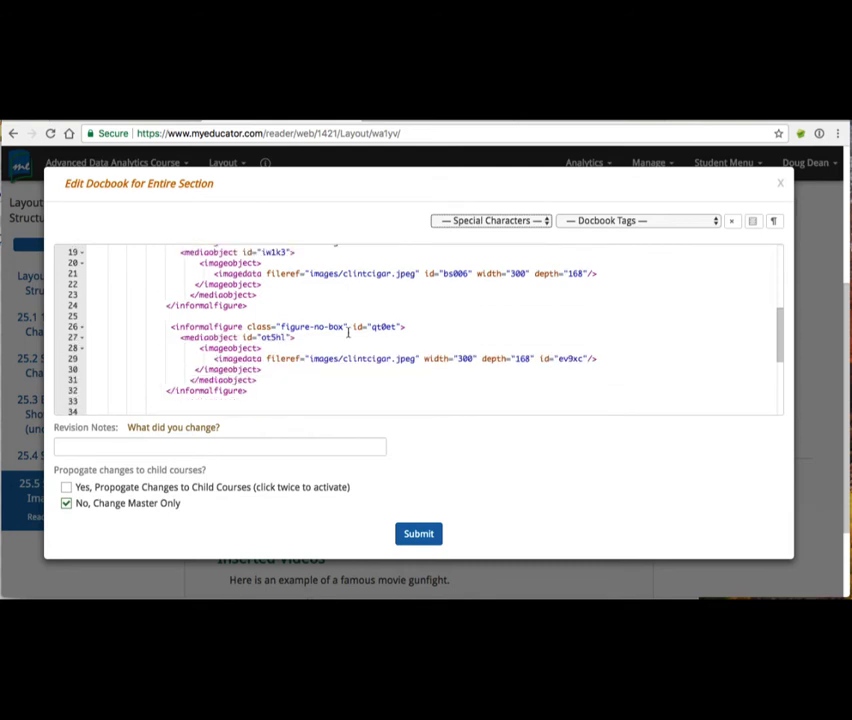
scroll(347, 333, "up", 1)
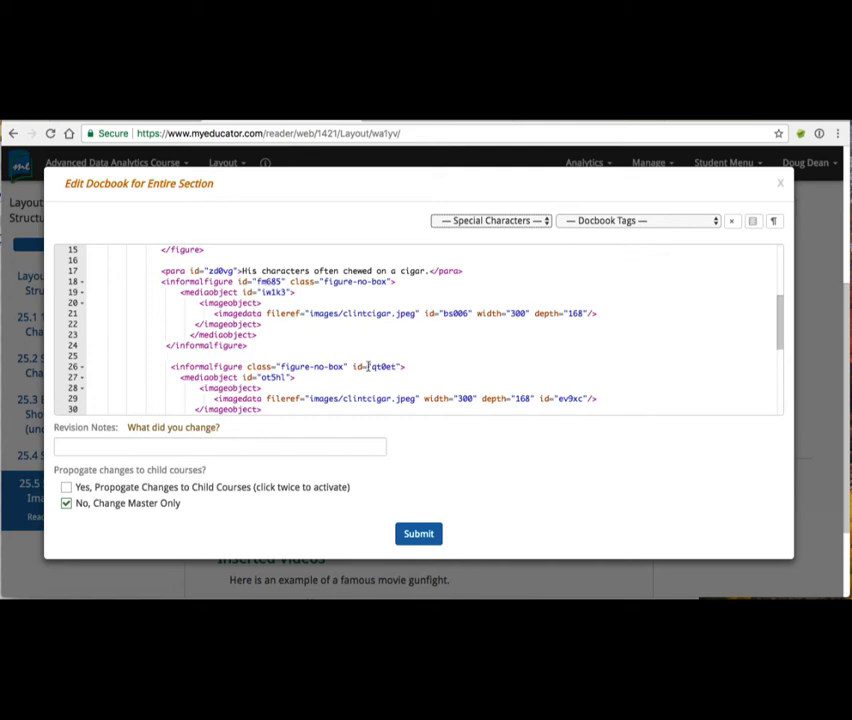
scroll(377, 369, "down", 2)
scroll(377, 369, "up", 1)
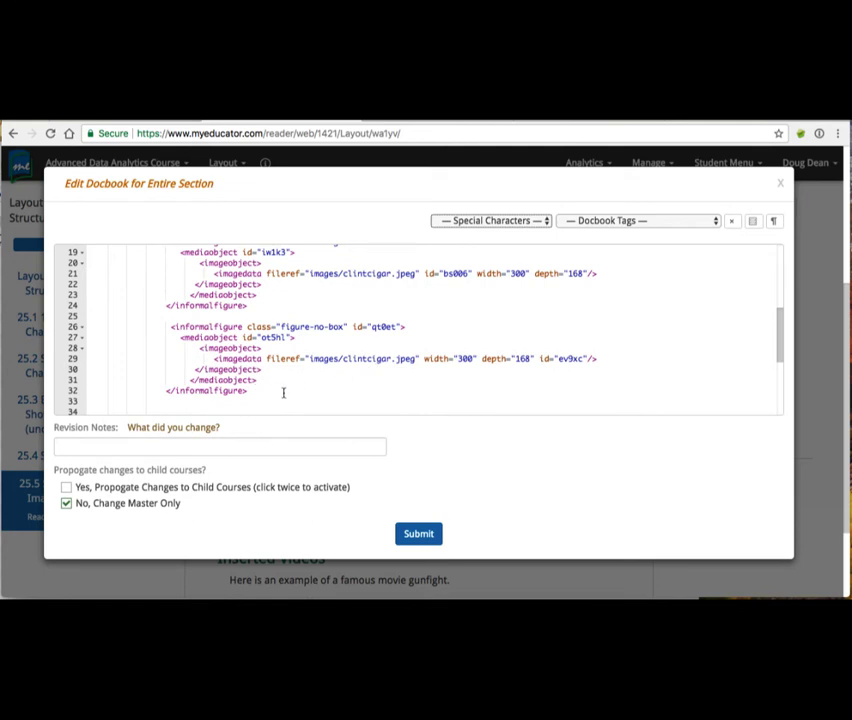
left_click(416, 536)
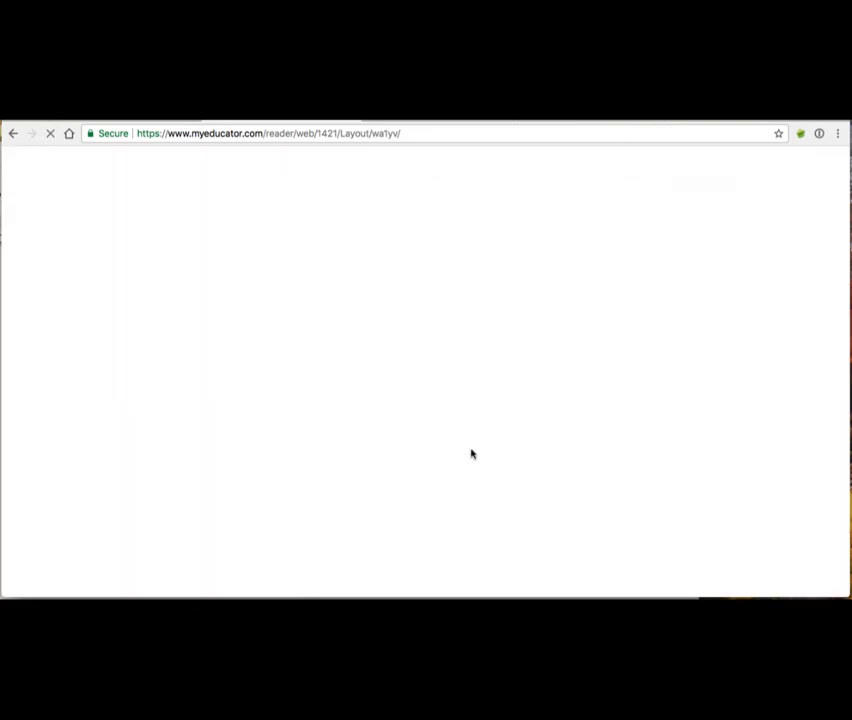
Step: Remove the duplicate cigar image above the Inserted Videos heading and check the remaining figures in the section
scroll(413, 468, "down", 5)
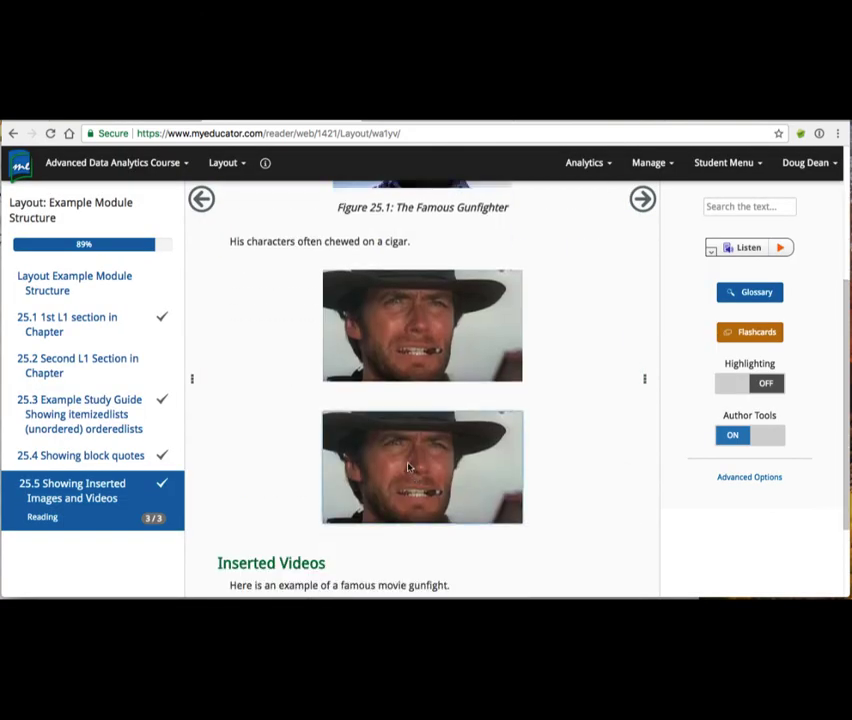
left_click(409, 463)
scroll(405, 490, "down", 1)
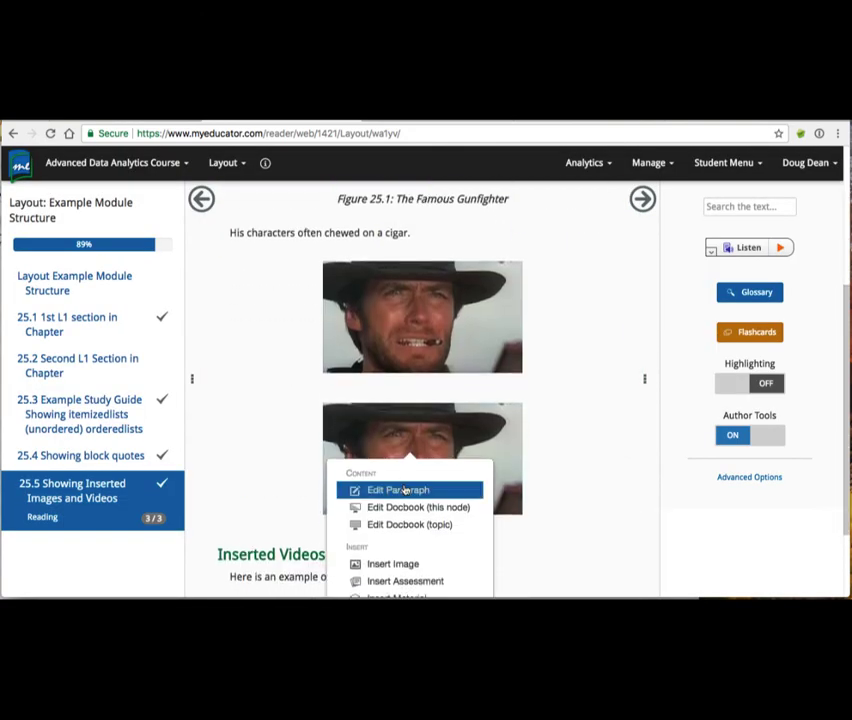
scroll(406, 489, "down", 2)
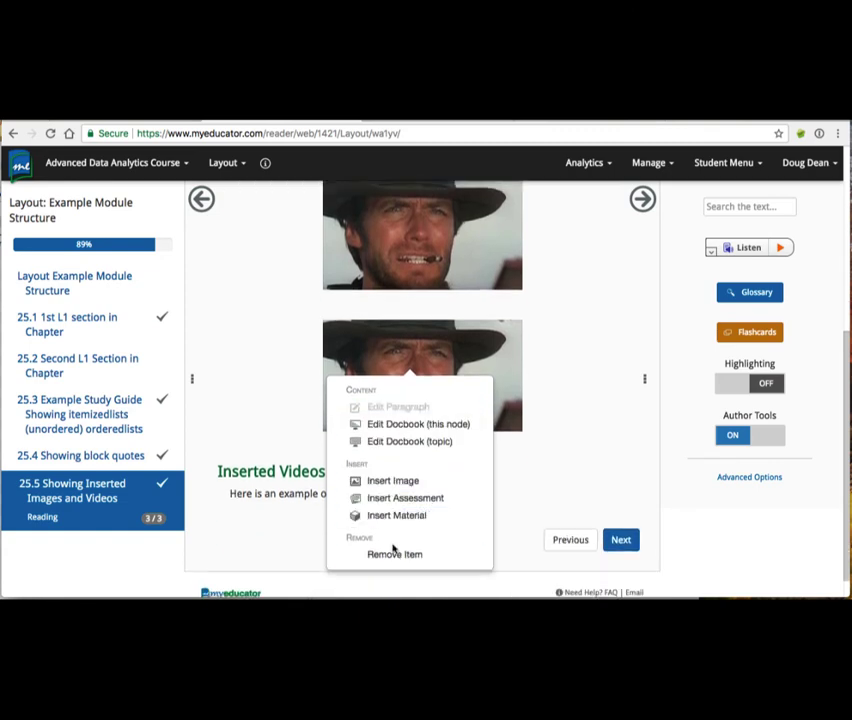
left_click(391, 556)
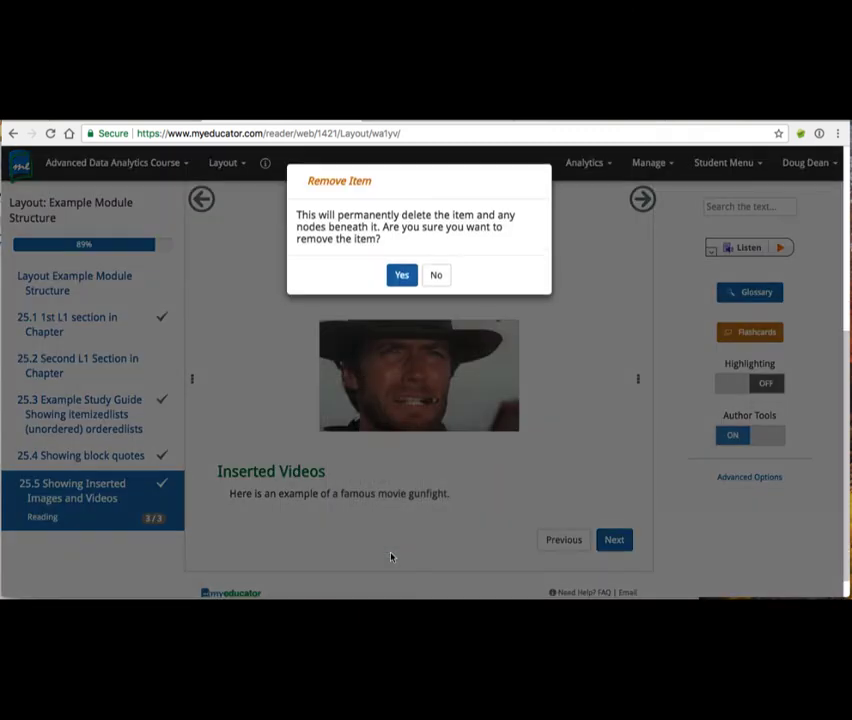
left_click(402, 278)
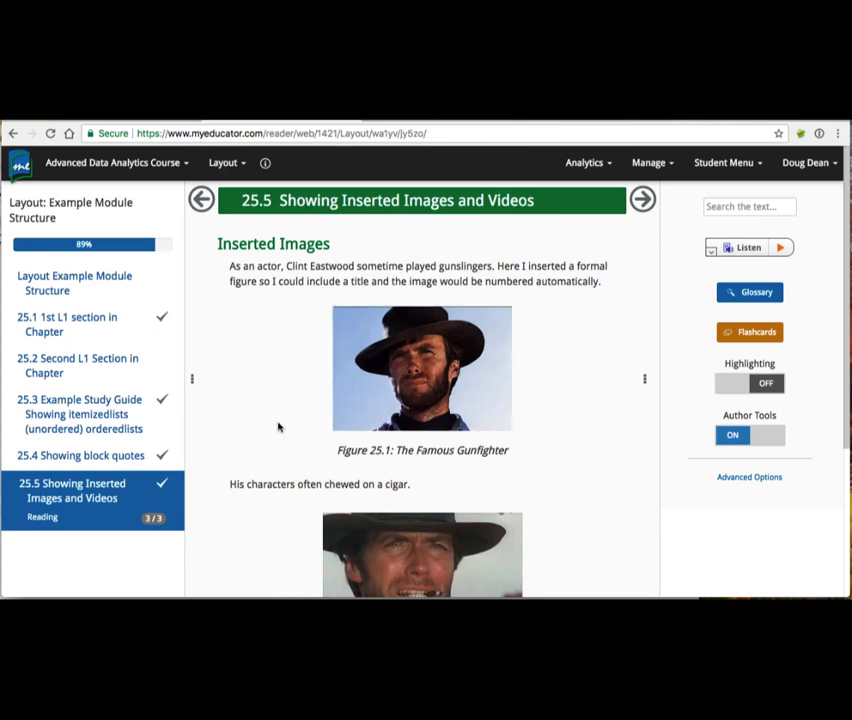
scroll(272, 422, "down", 3)
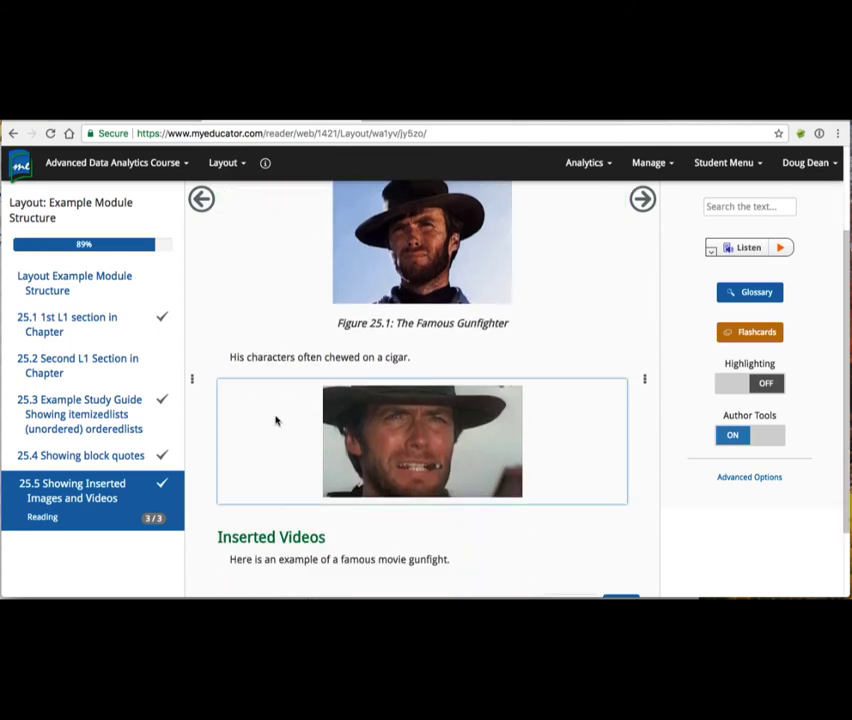